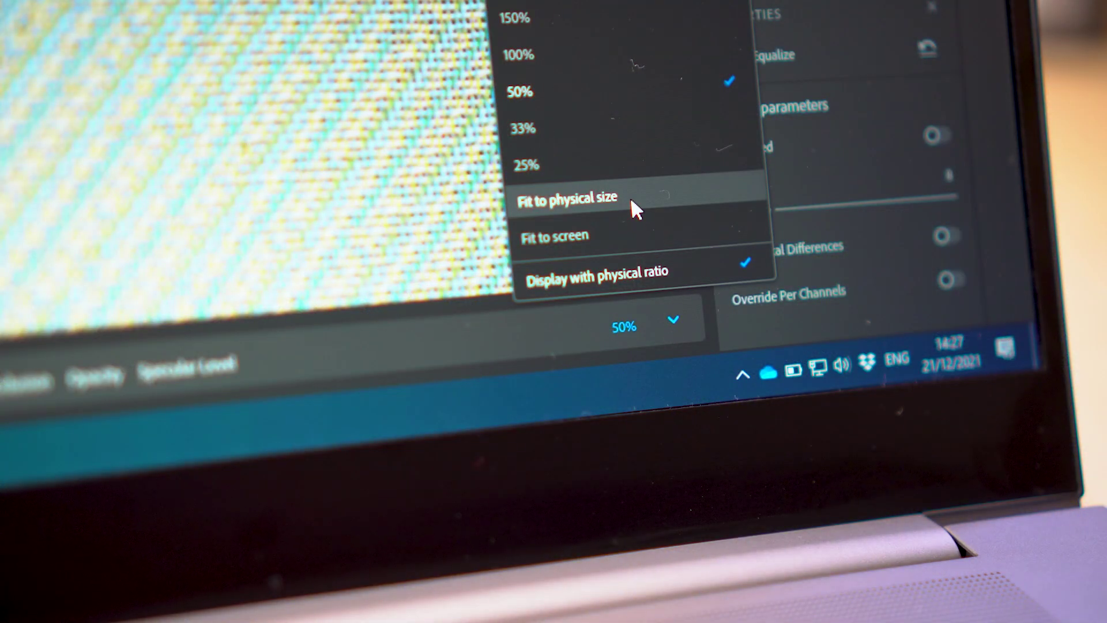
Set the 2D view zoom to Fit to physical size.
click(631, 197)
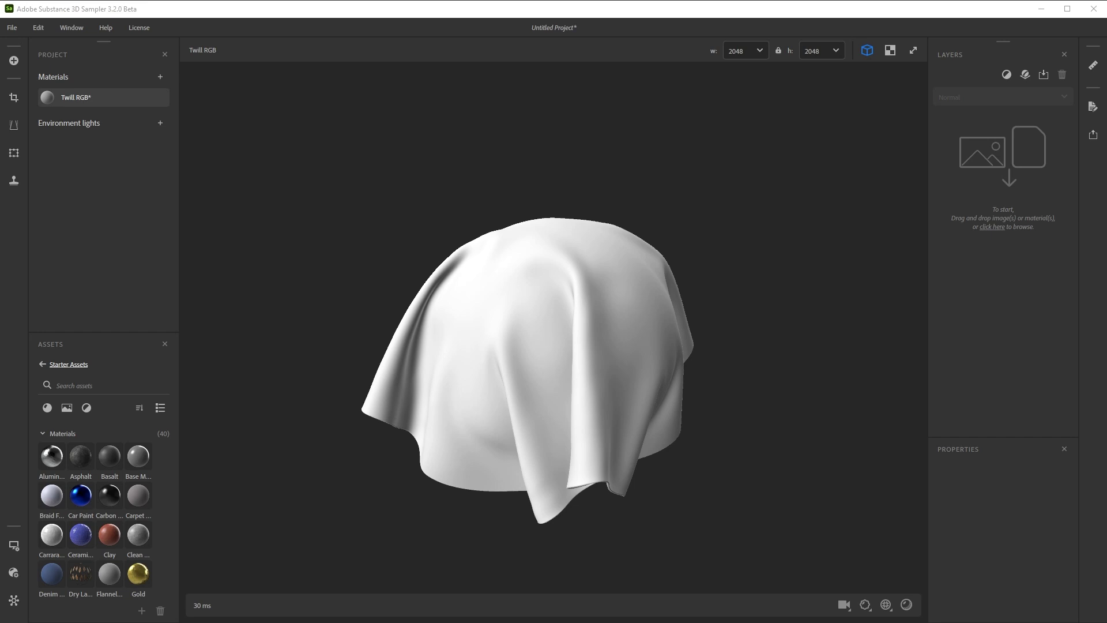
Bring the six twill PNG maps into Texture import and enable Set the physical size.
key(alt+Tab)
drag(637, 296, 1001, 162)
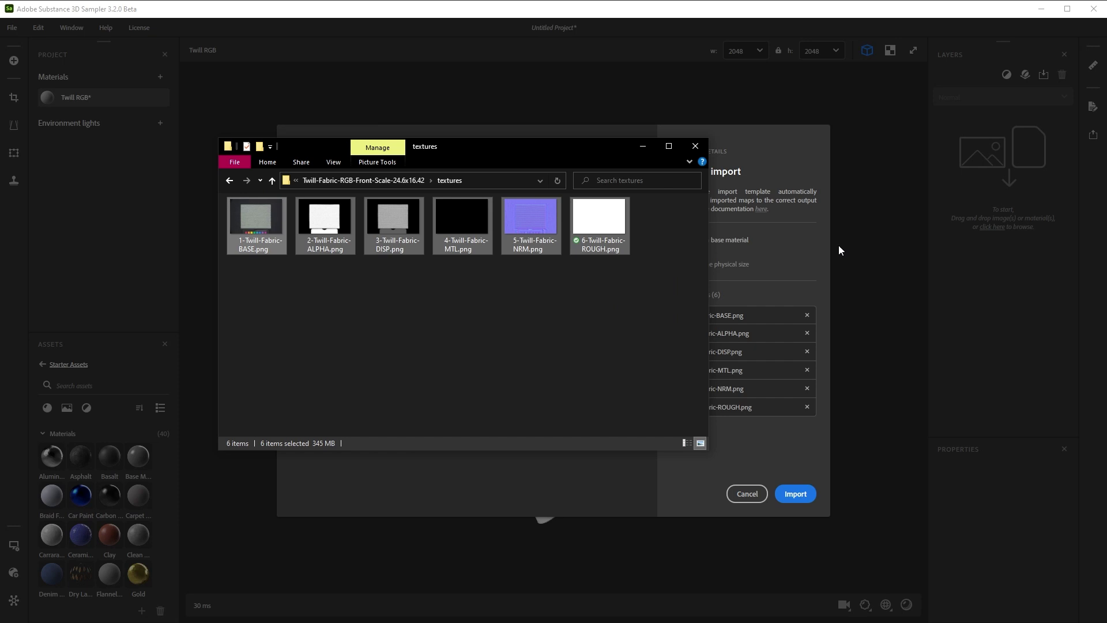
click(792, 148)
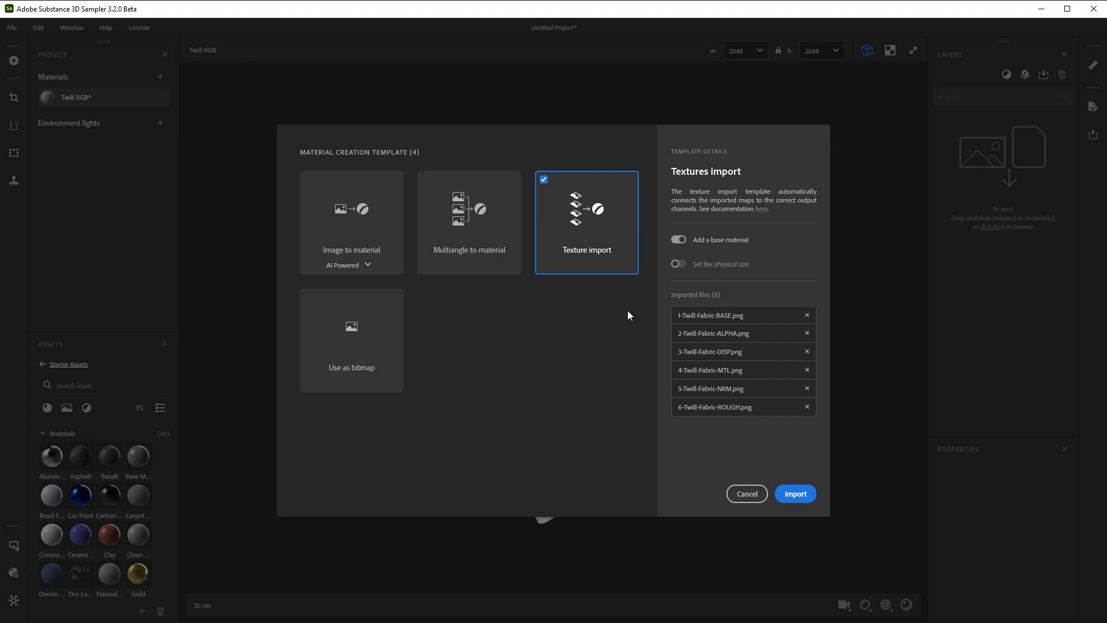
click(678, 264)
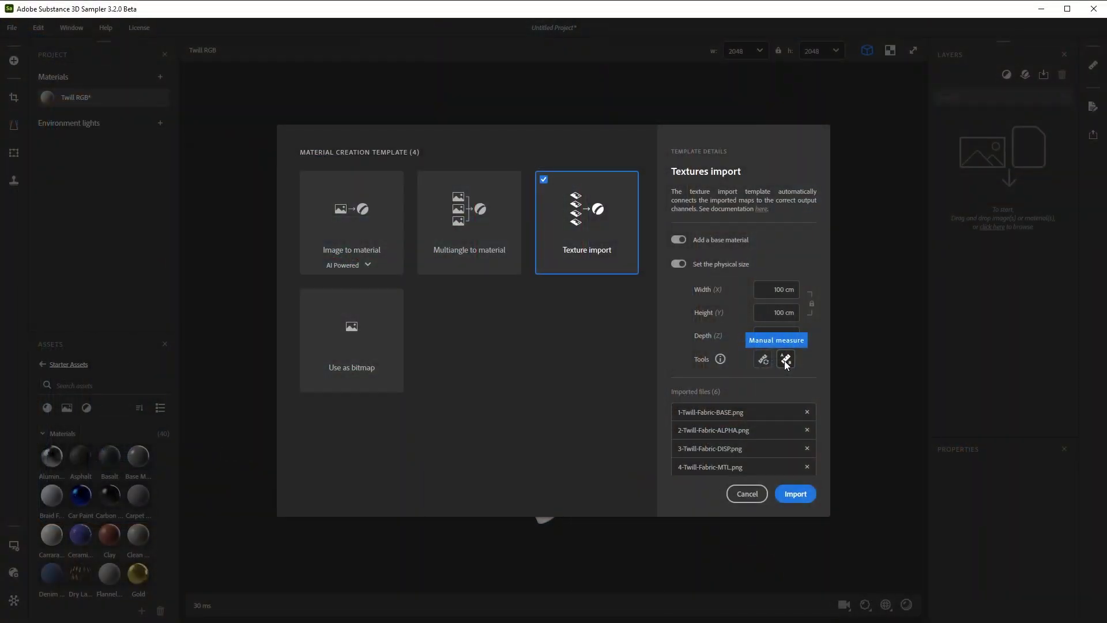
Manually mark a span on the ruler and set its measured distance to 5 cm.
click(786, 362)
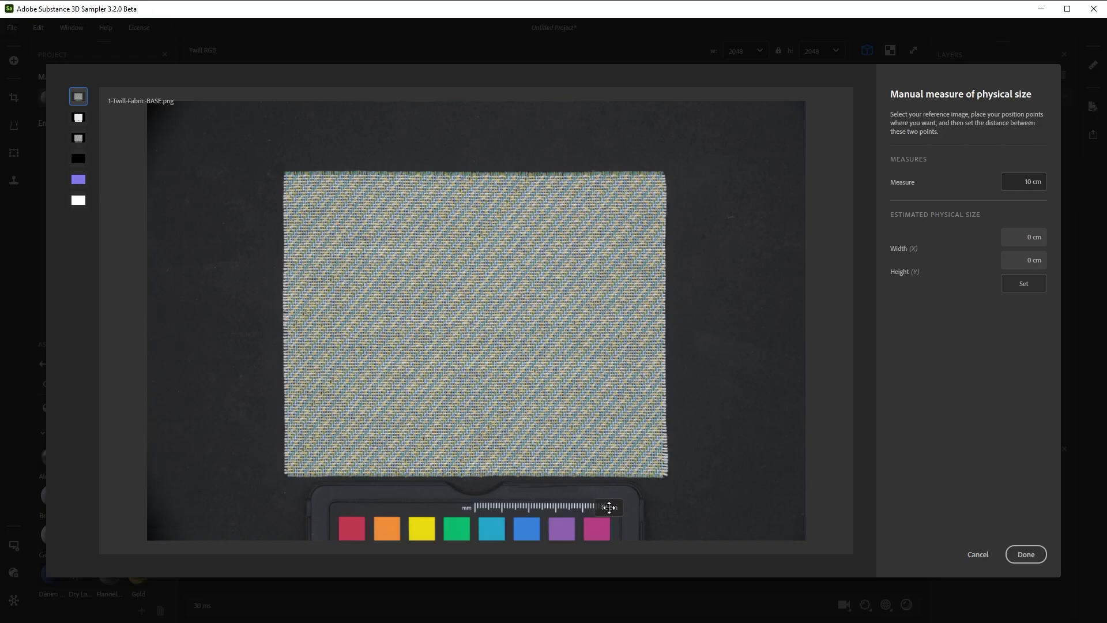
drag(609, 507, 474, 506)
drag(607, 506, 610, 507)
double_click(1030, 182)
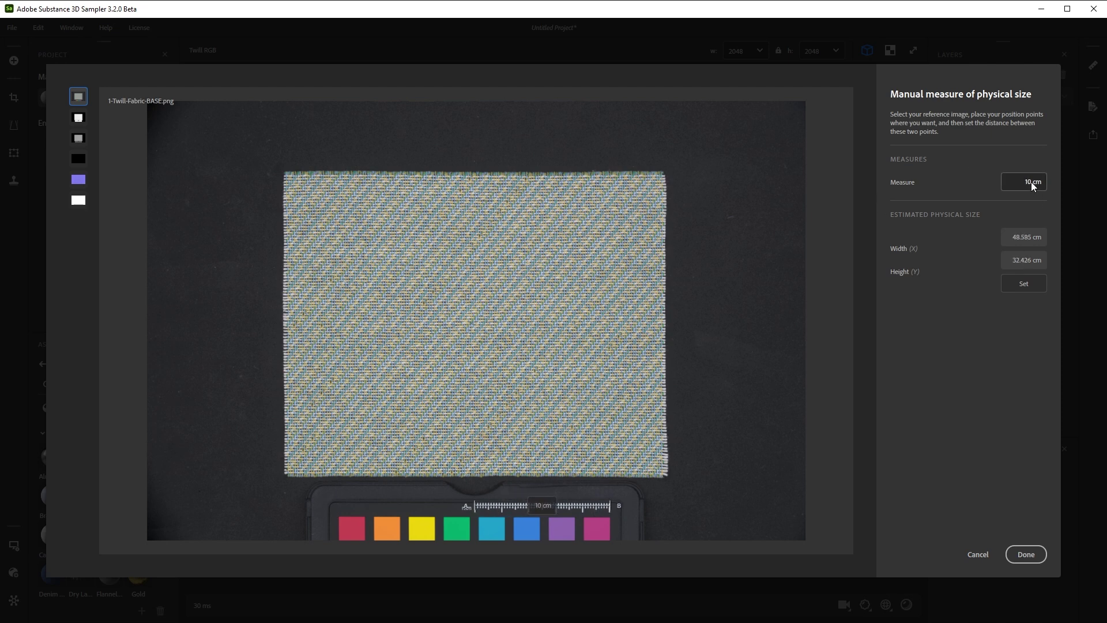
text(5)
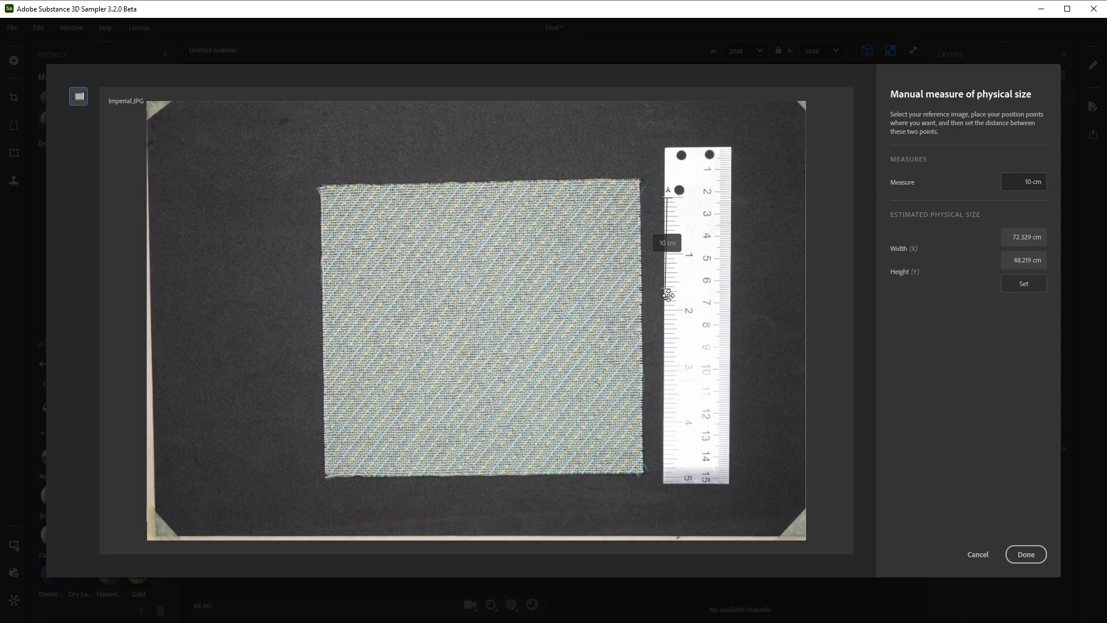
Extend the ruler measurement, re-enter its distance as 2 in, and view the base image info.
drag(667, 291, 669, 311)
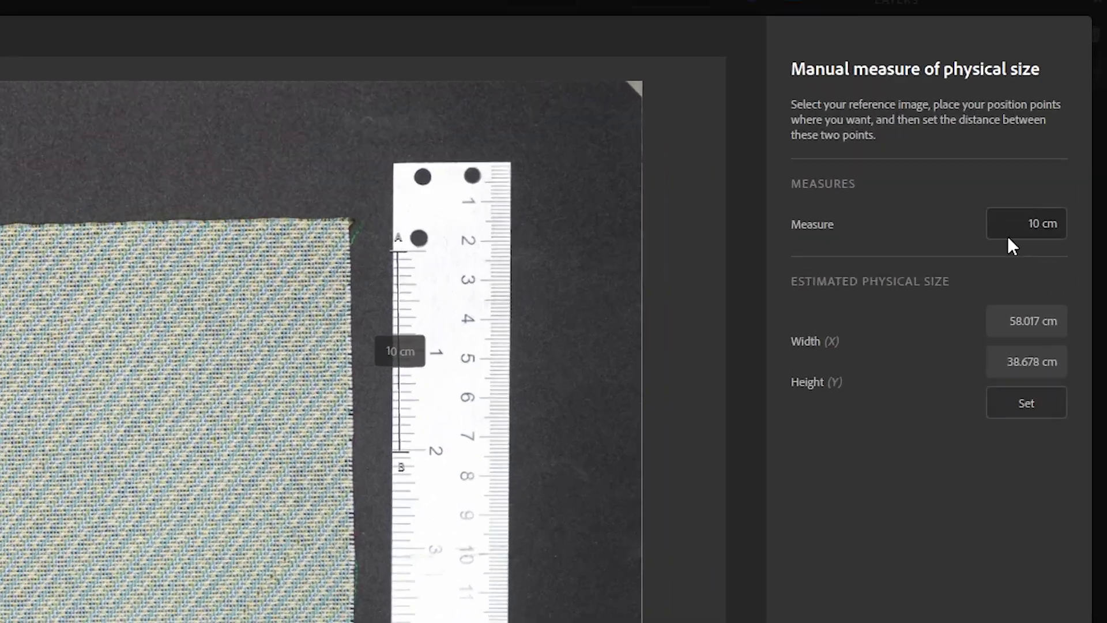
double_click(1020, 184)
text(2 in)
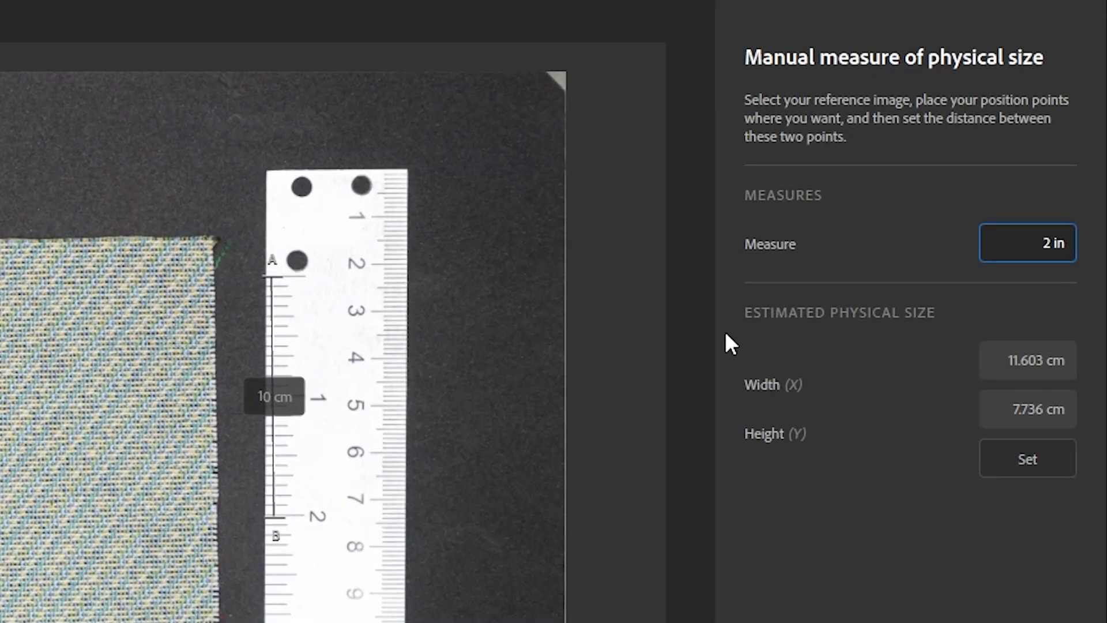
key(Return)
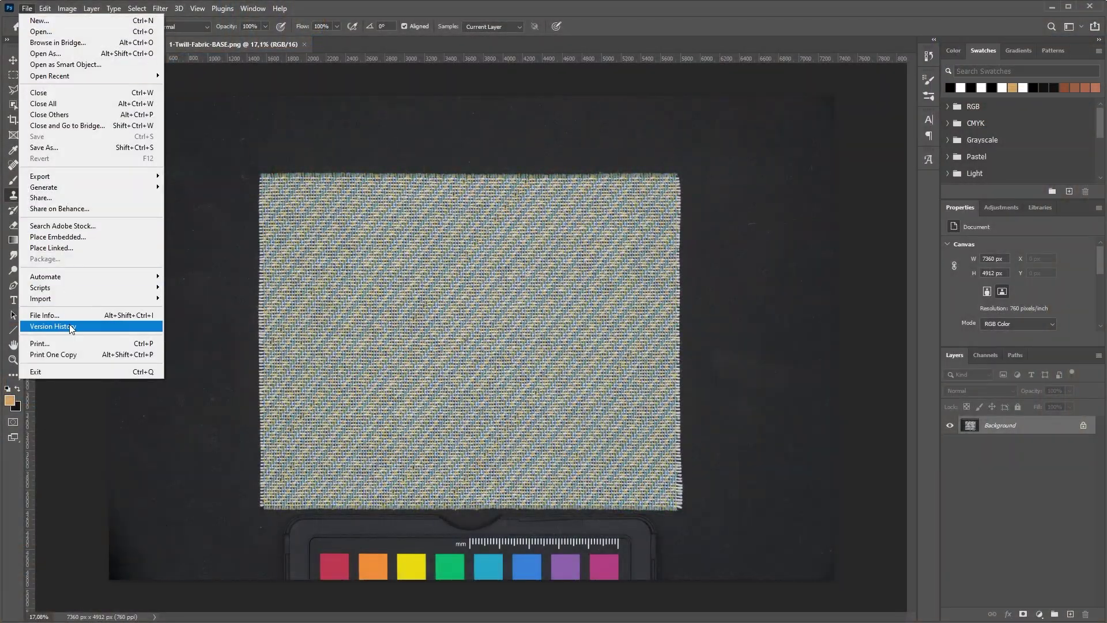
click(66, 314)
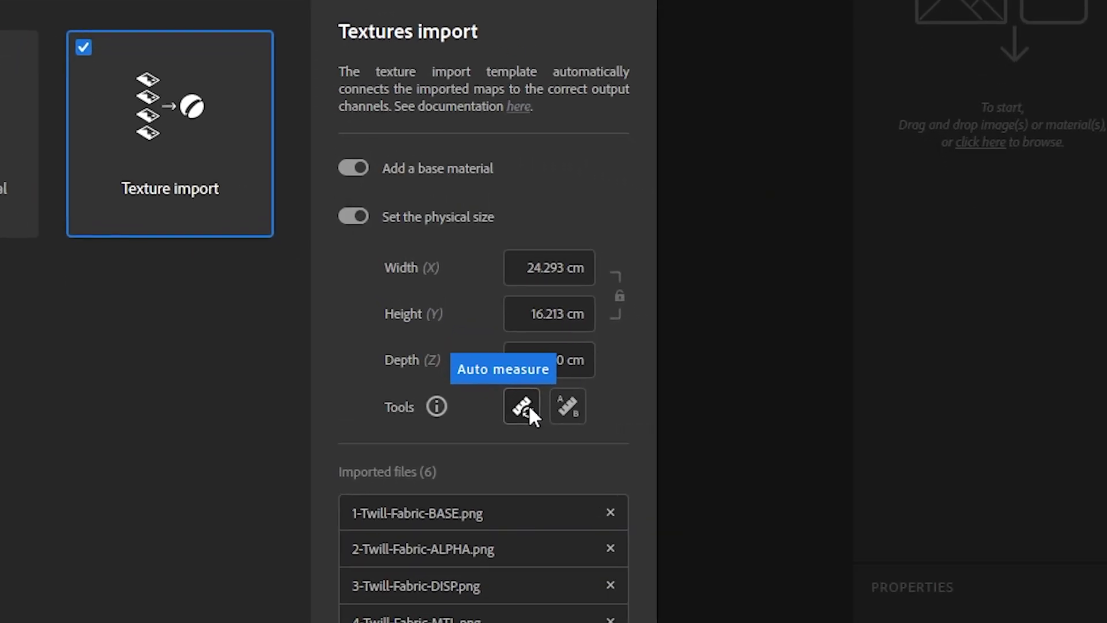
Import the maps auto-measured at 24.598 × 16.417 cm and crop them to the 13.926 × 10.839 cm swatch.
click(522, 405)
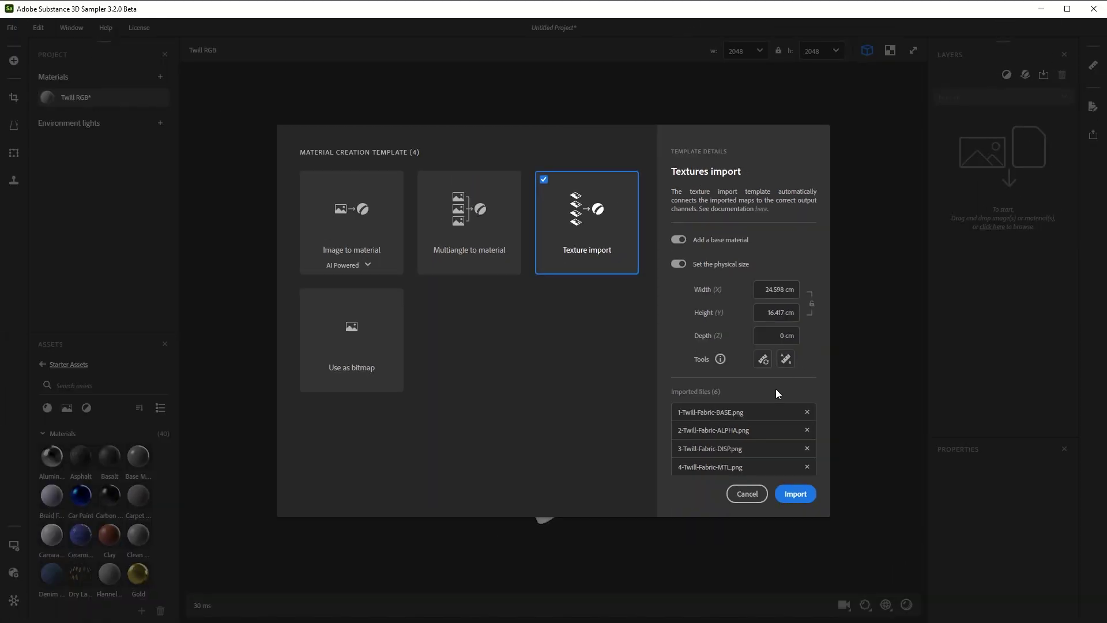
click(794, 493)
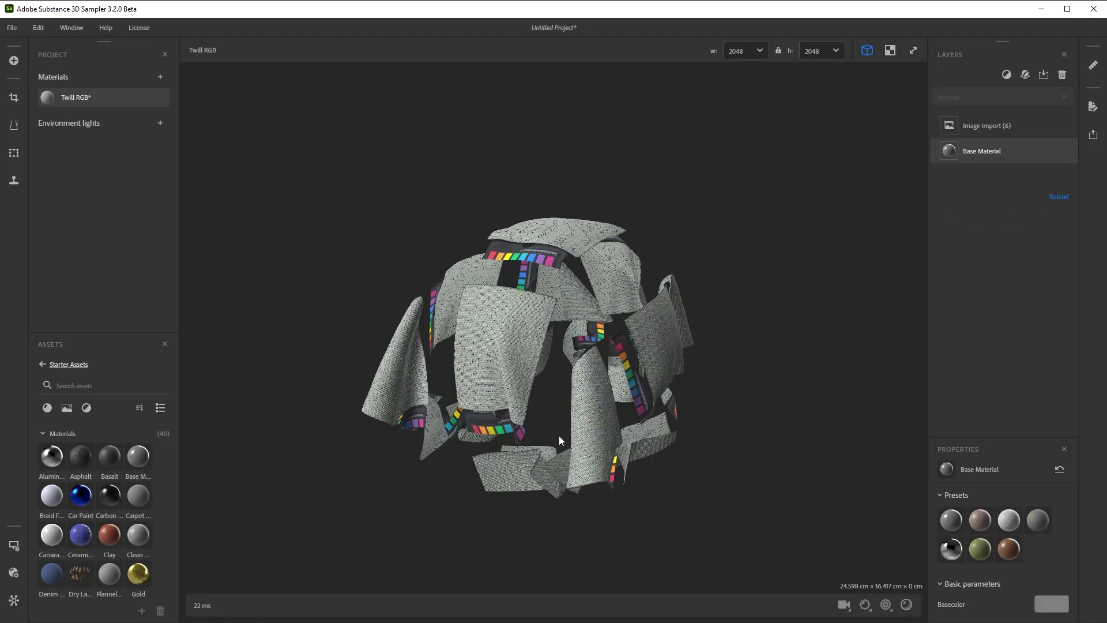
click(1006, 75)
text(crop)
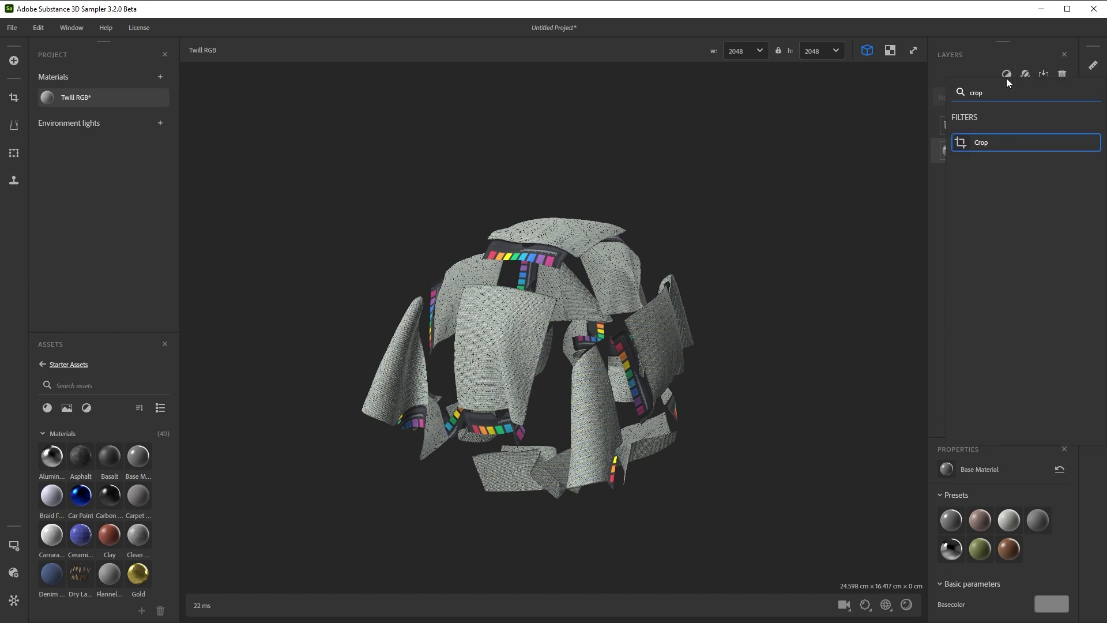
click(994, 143)
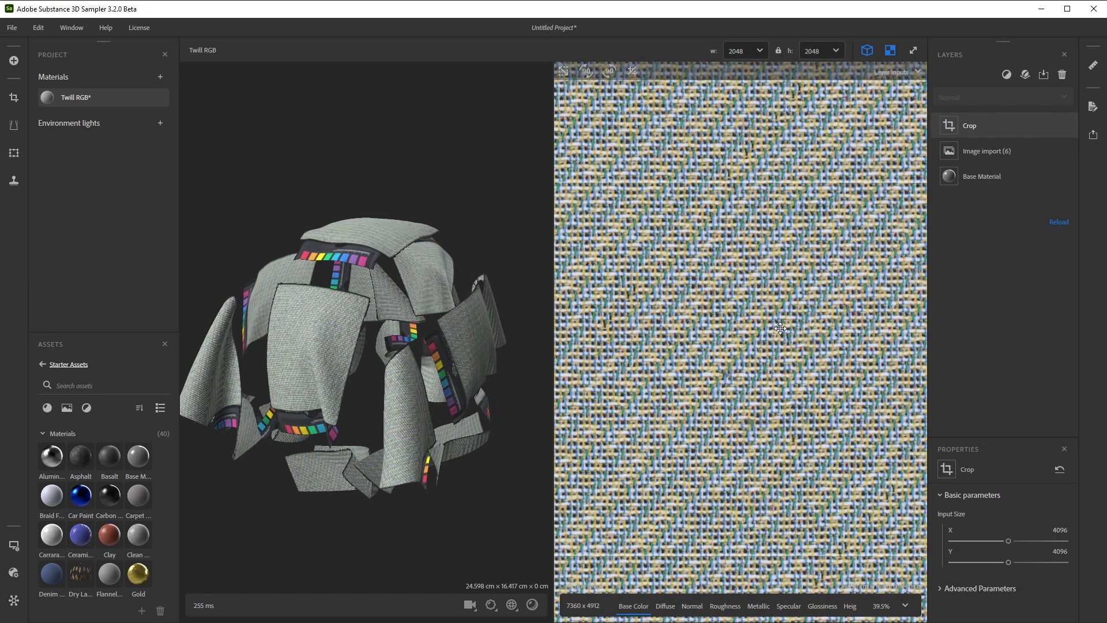
drag(900, 261, 827, 299)
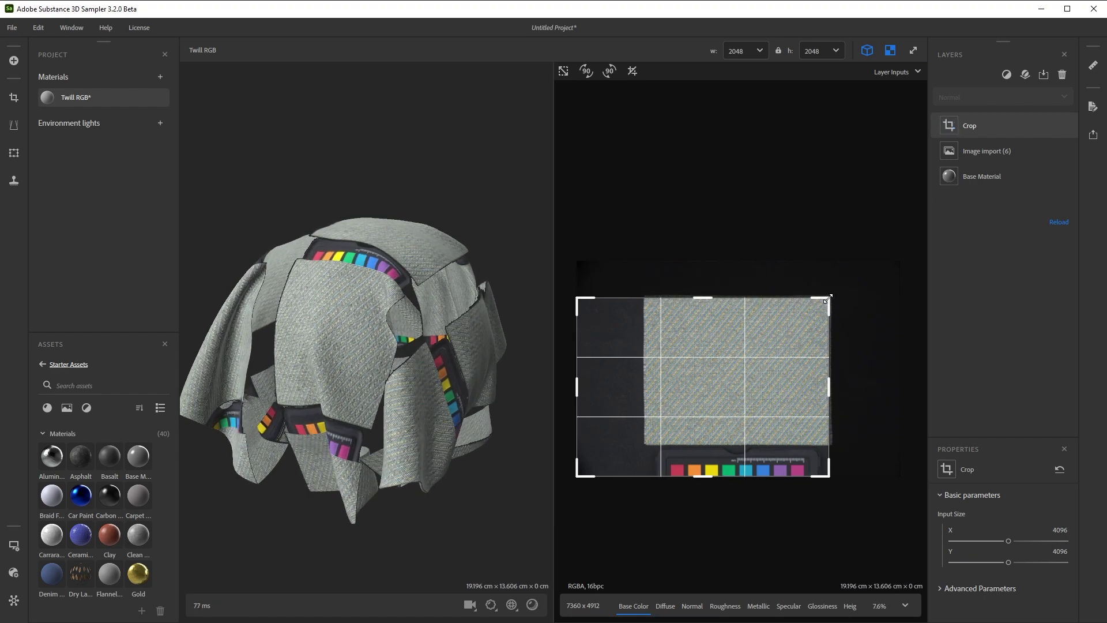
drag(578, 474, 648, 469)
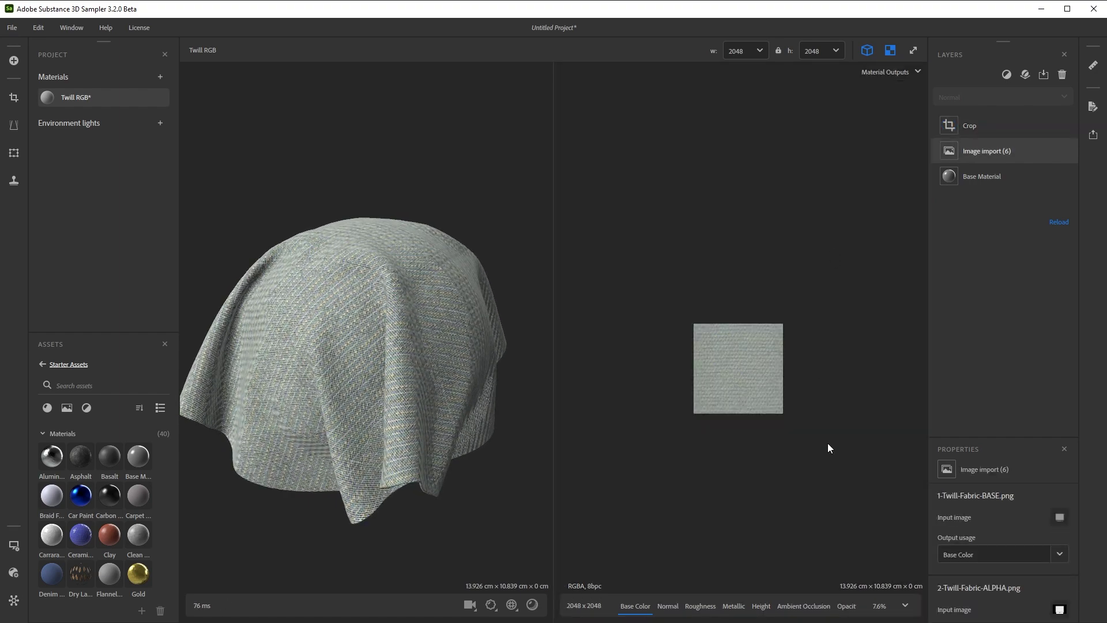
Turn on Display with physical ratio and fit the 2D preview to physical size.
scroll(774, 364, up, 5)
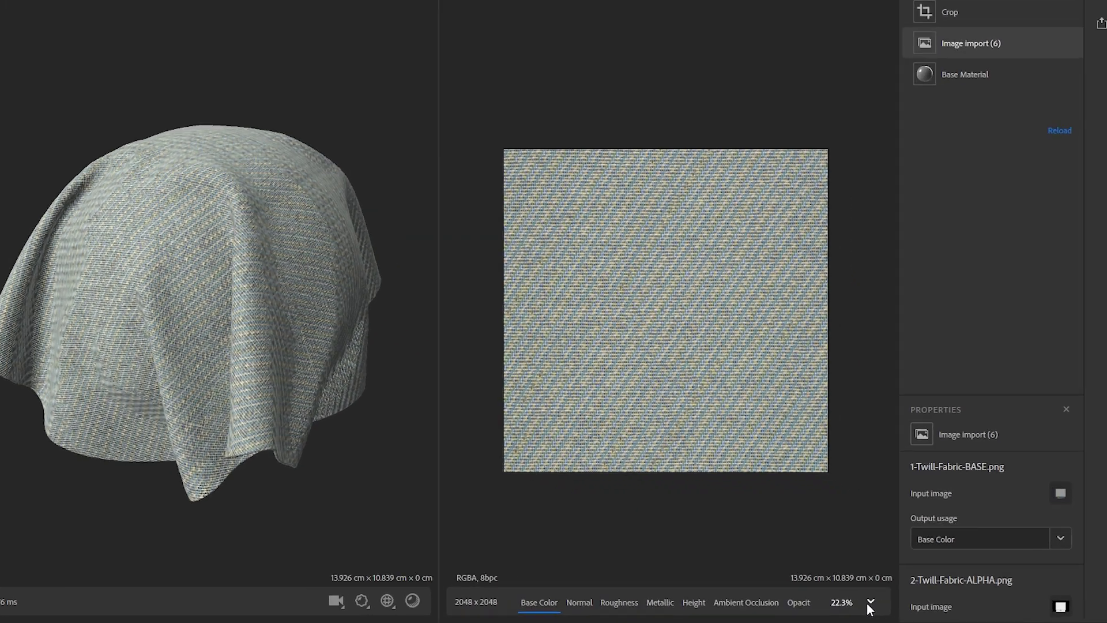
click(905, 605)
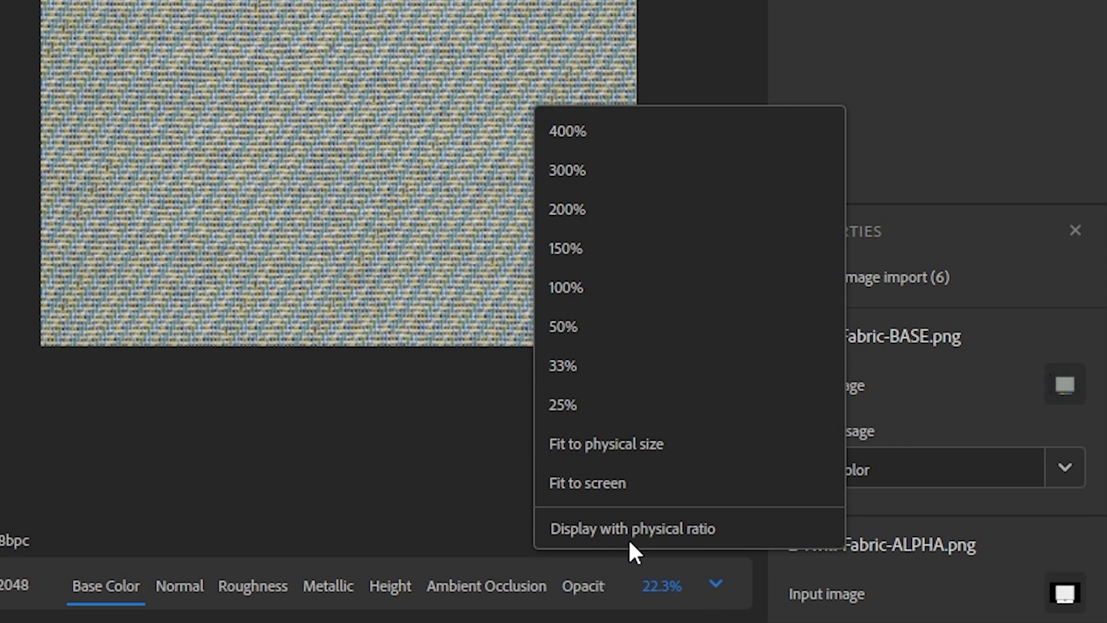
click(641, 529)
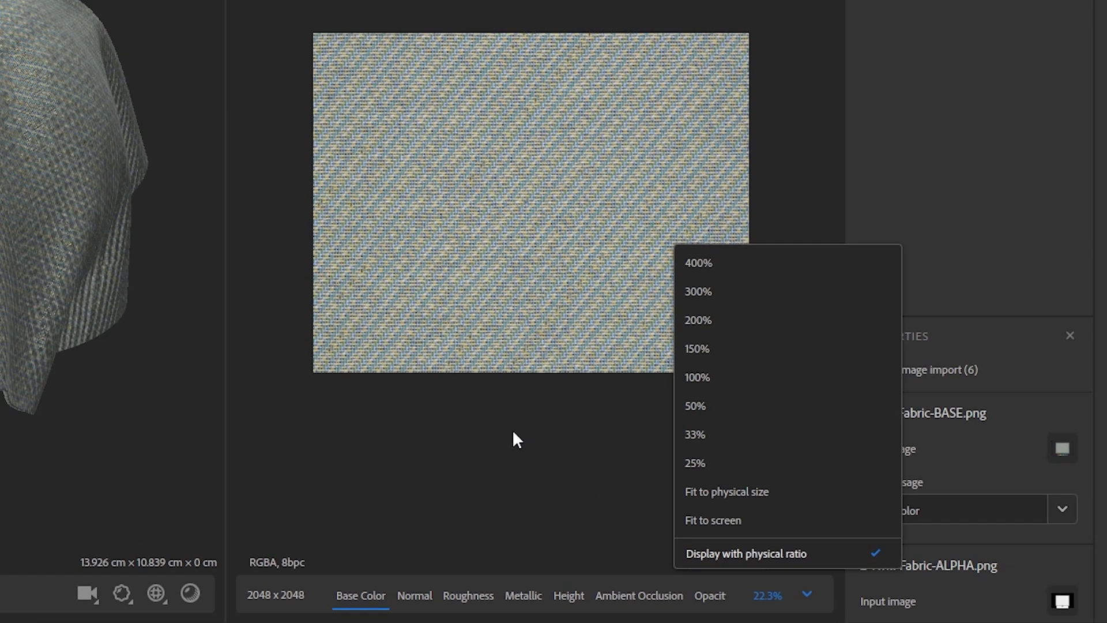
key(Escape)
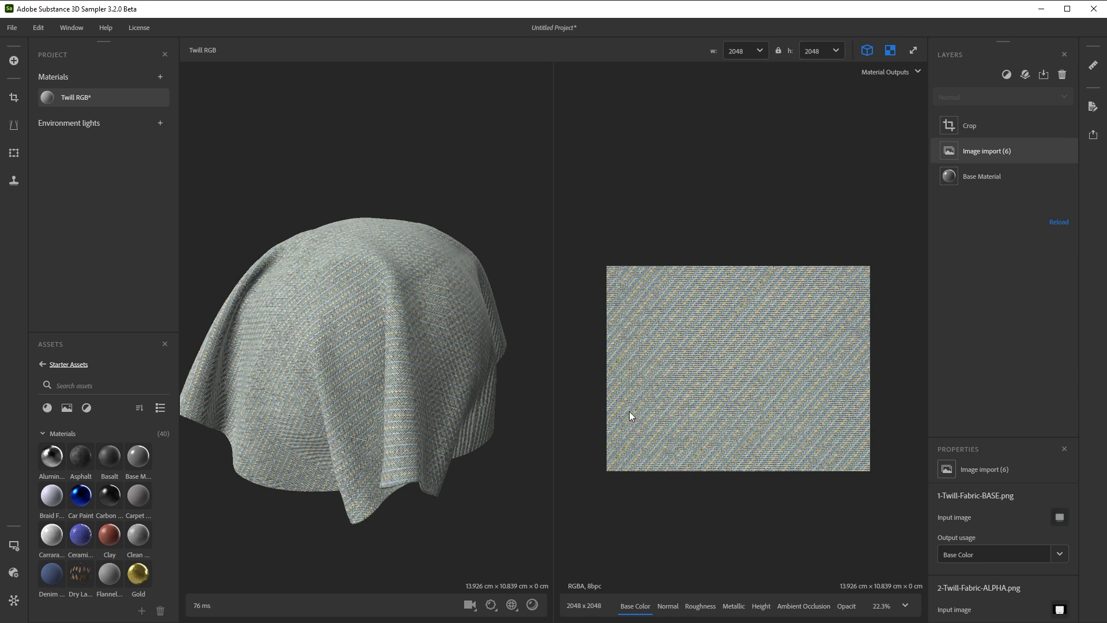
click(899, 605)
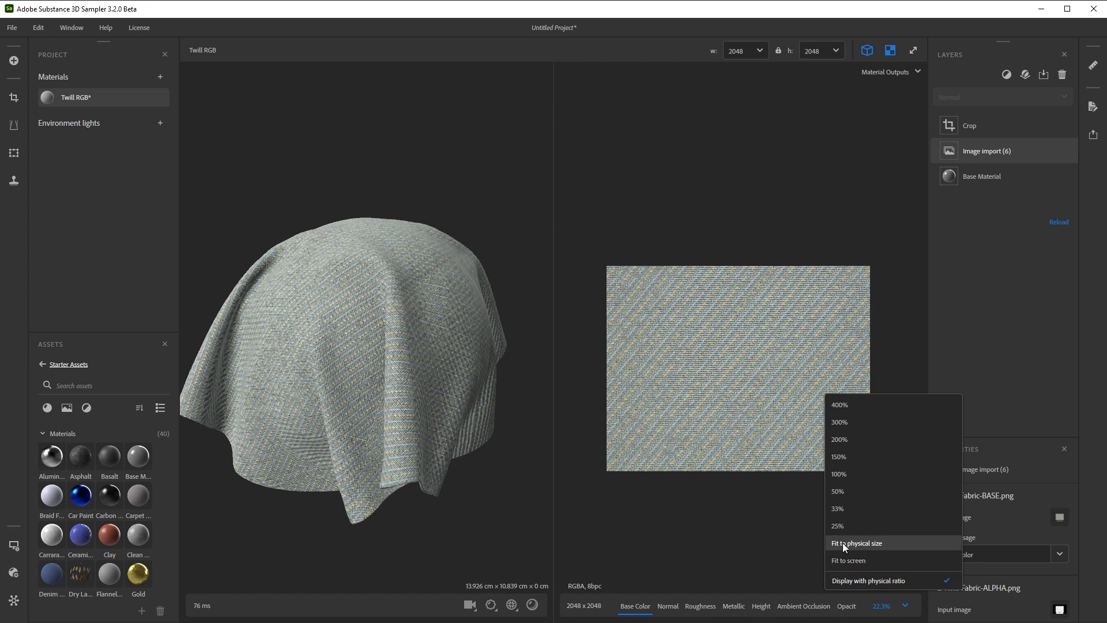
click(877, 543)
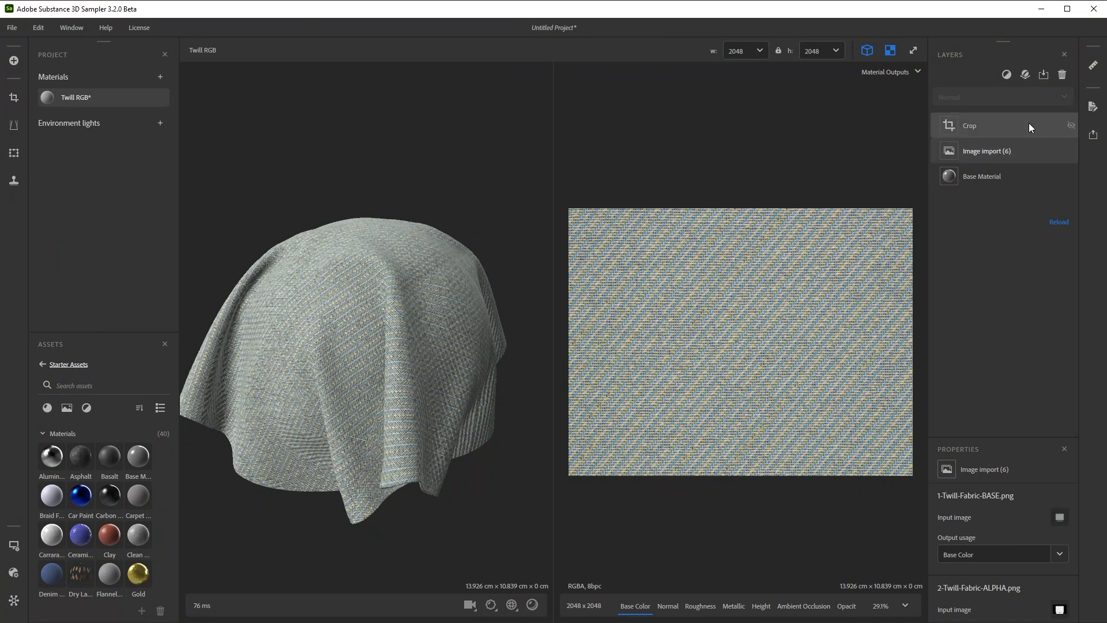
Show the Physical size settings from the right-hand toolbar.
click(1091, 69)
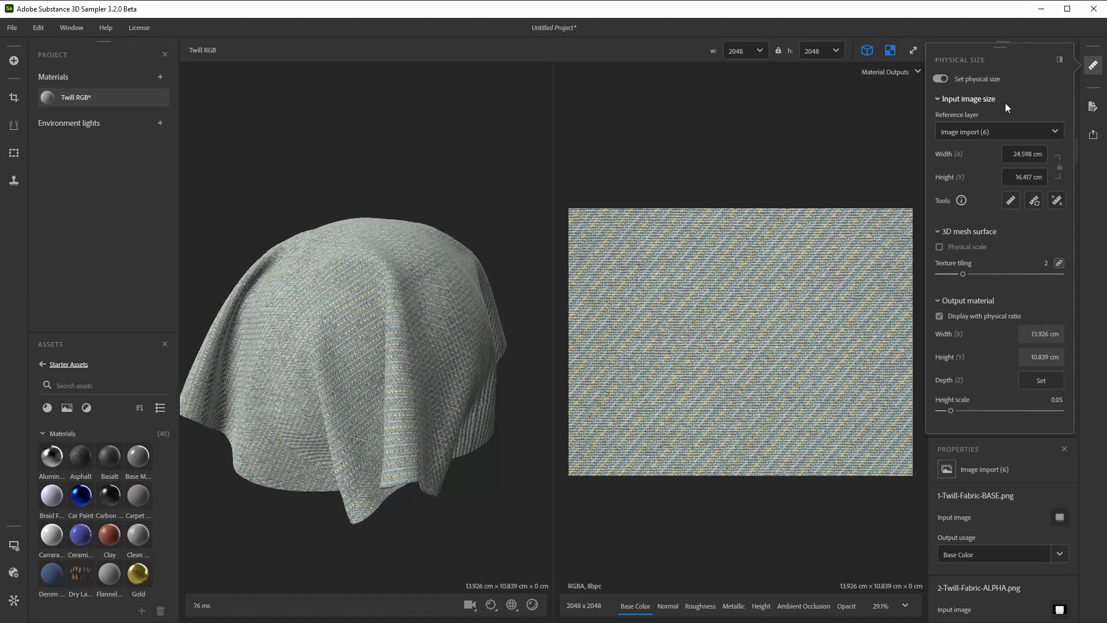
Measure a texture span in the 2D view and raise Texture tiling to 3.61.
click(1009, 201)
drag(672, 499, 810, 362)
mouse_move(967, 273)
mouse_down()
mouse_move(1001, 274)
mouse_move(968, 277)
mouse_move(983, 277)
mouse_up()
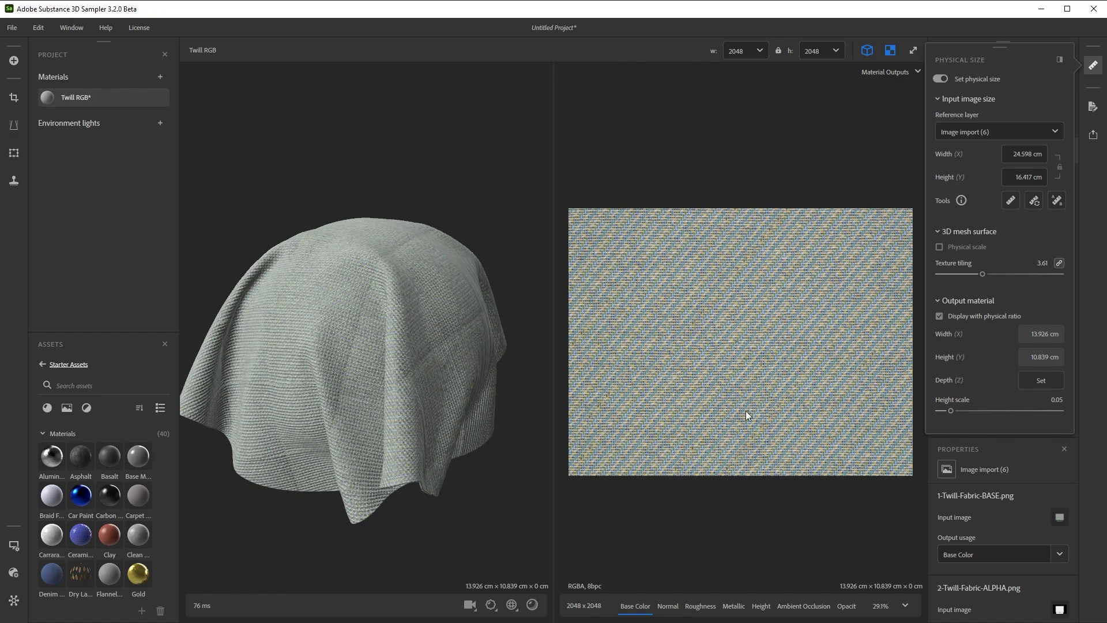
Tilt the 3D cloth view and raise the preview height scale to 0.27.
scroll(390, 285, up, 10)
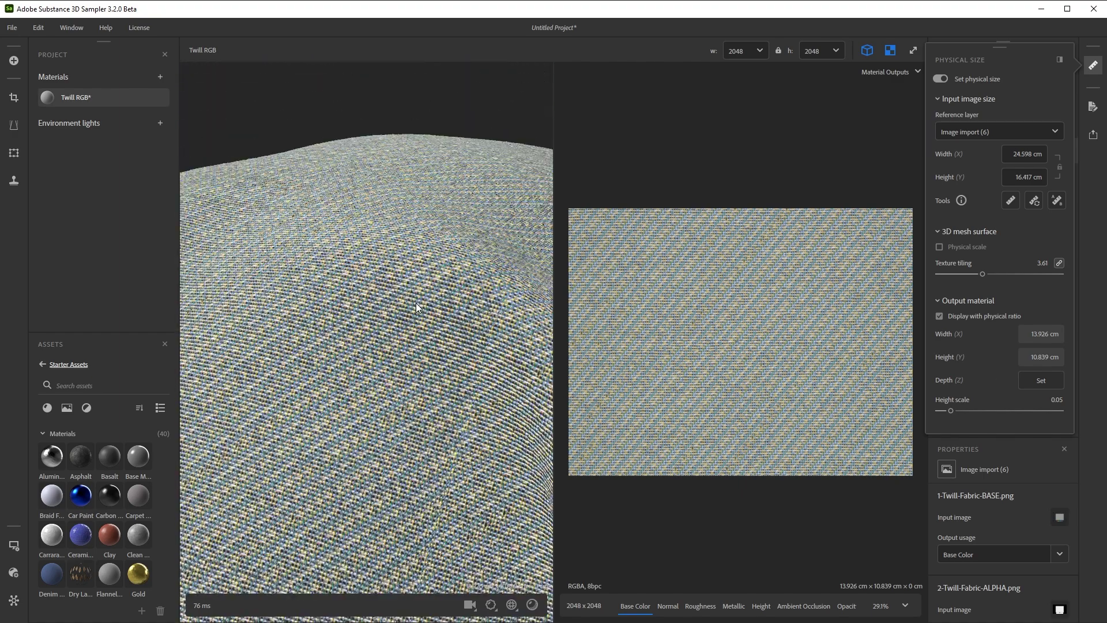
drag(416, 302, 368, 385)
click(491, 604)
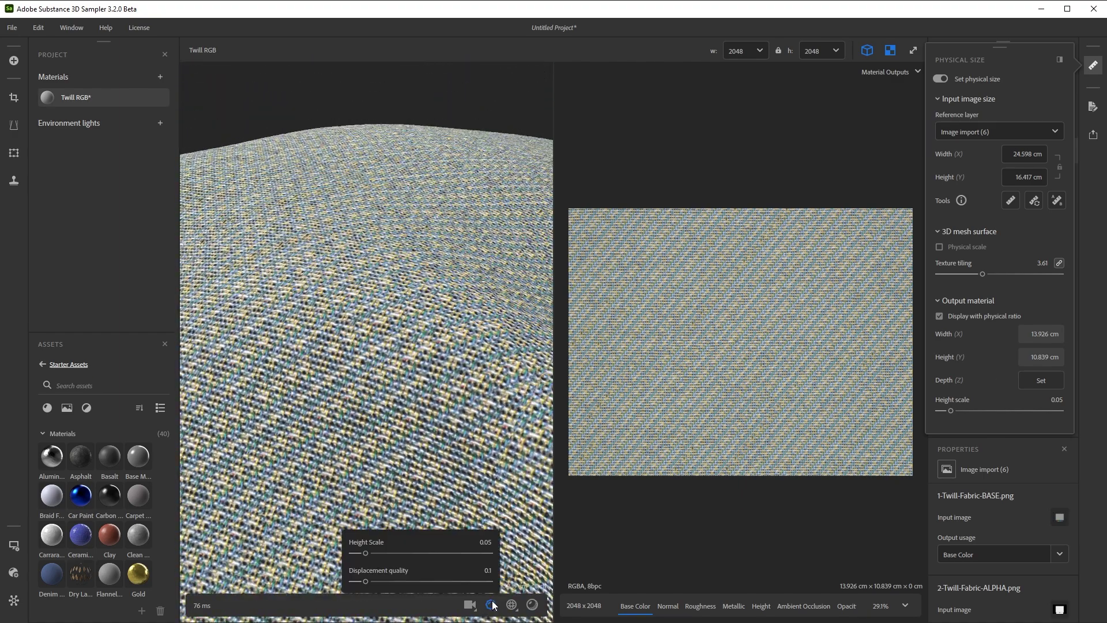
mouse_move(366, 552)
mouse_down()
mouse_move(453, 549)
mouse_move(359, 554)
mouse_move(368, 559)
mouse_up()
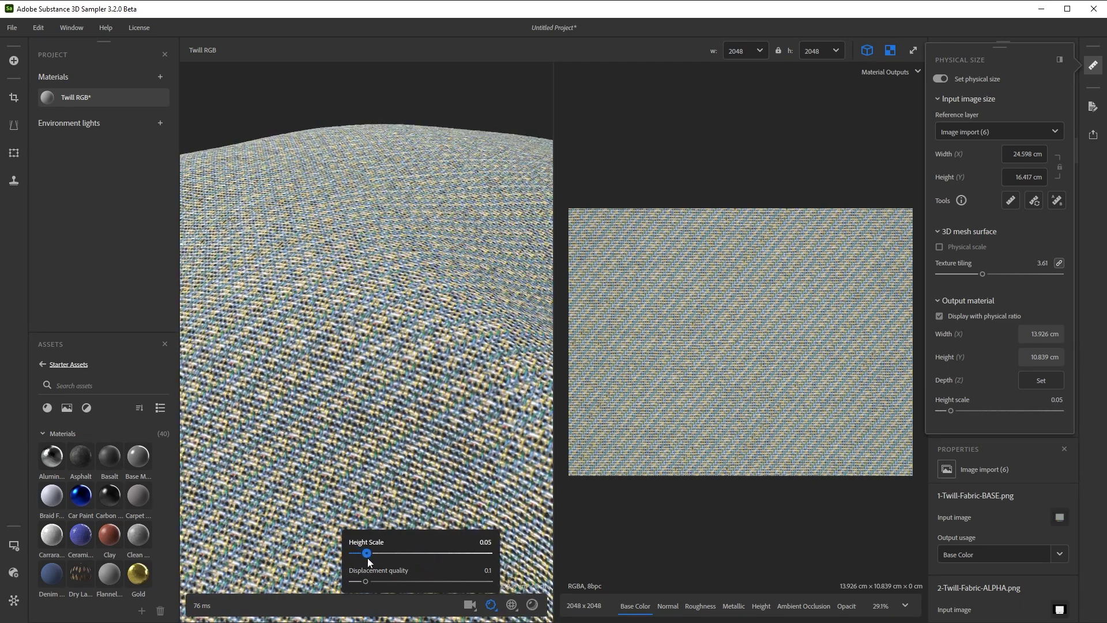
Give the material a 0.05 cm depth and increase texture tiling to 6.11.
click(1036, 380)
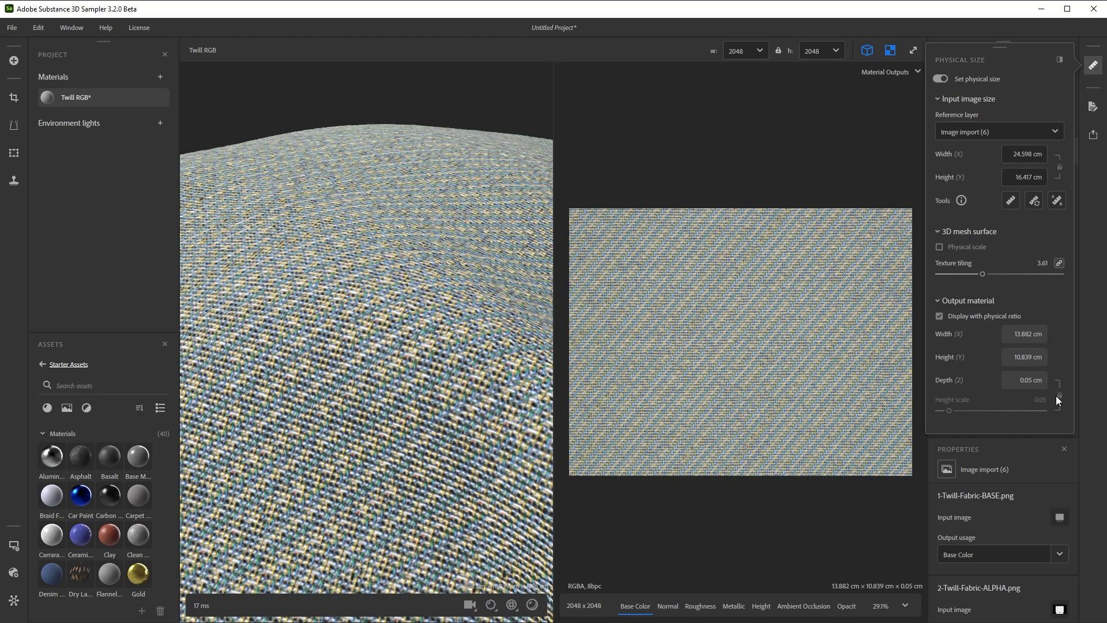
drag(981, 275, 1013, 299)
scroll(343, 334, down, 5)
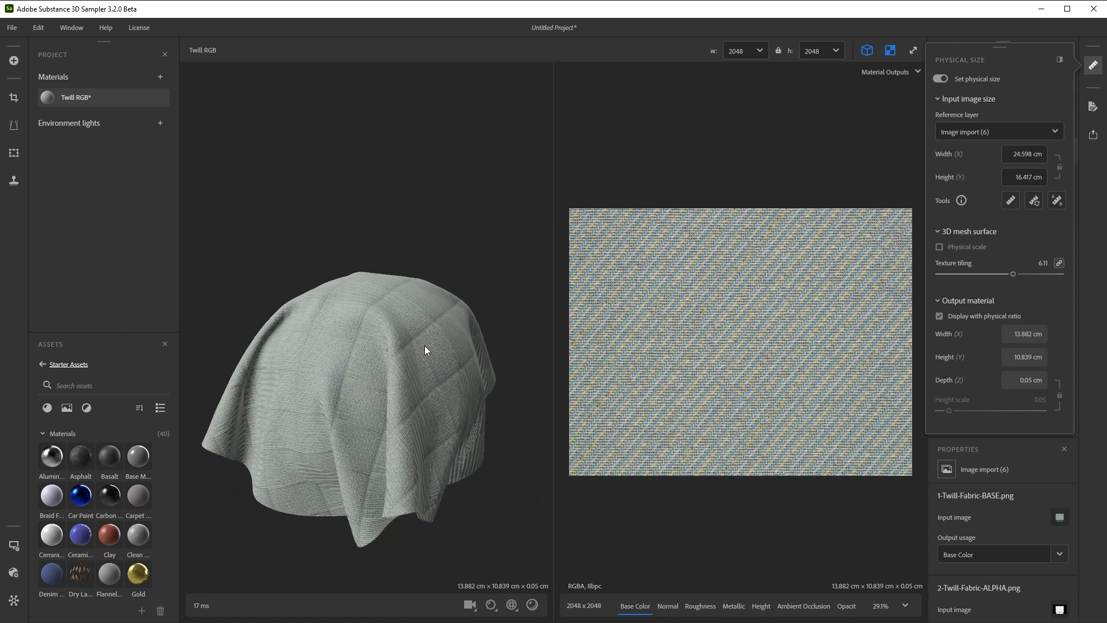
drag(424, 350, 424, 346)
Add an Equalize layer at the top of the Twill RGB stack with Radius 9.
click(1059, 60)
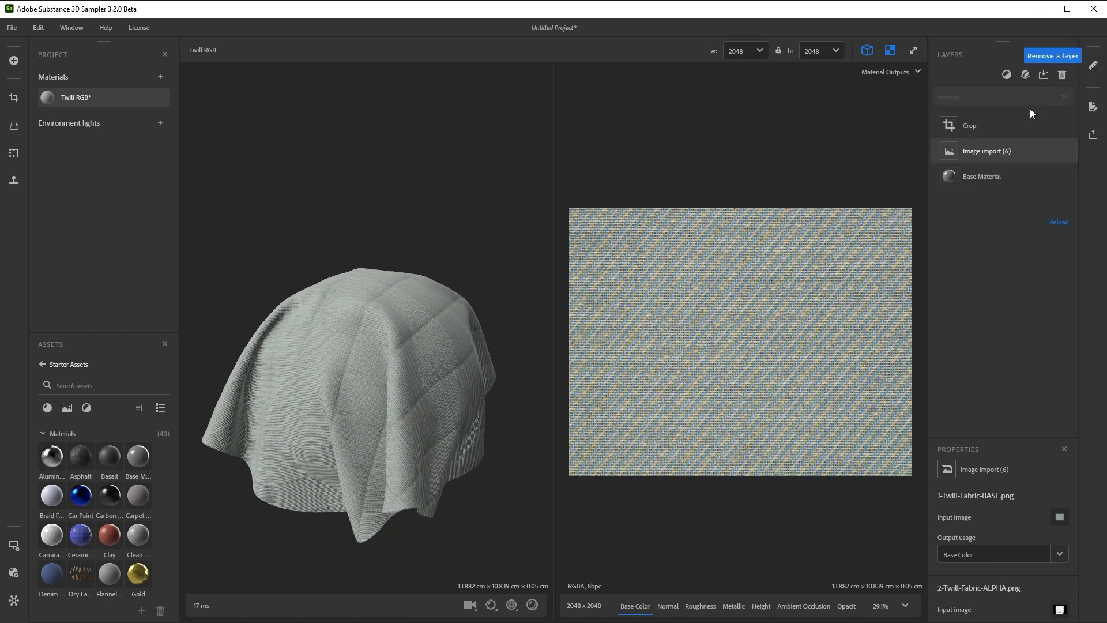
click(1006, 75)
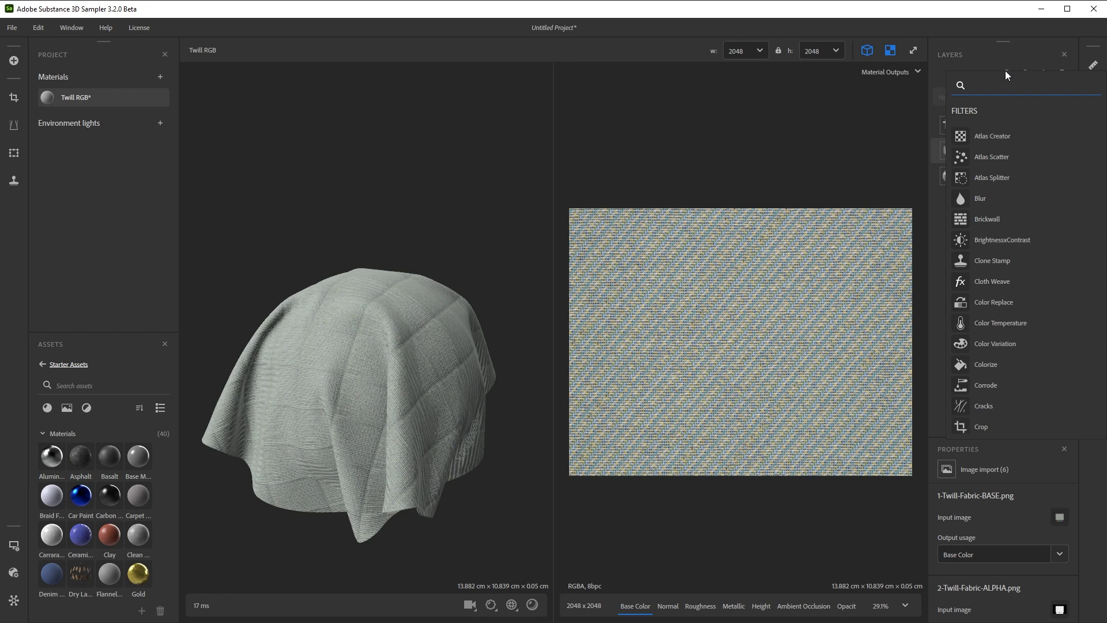
text(equa)
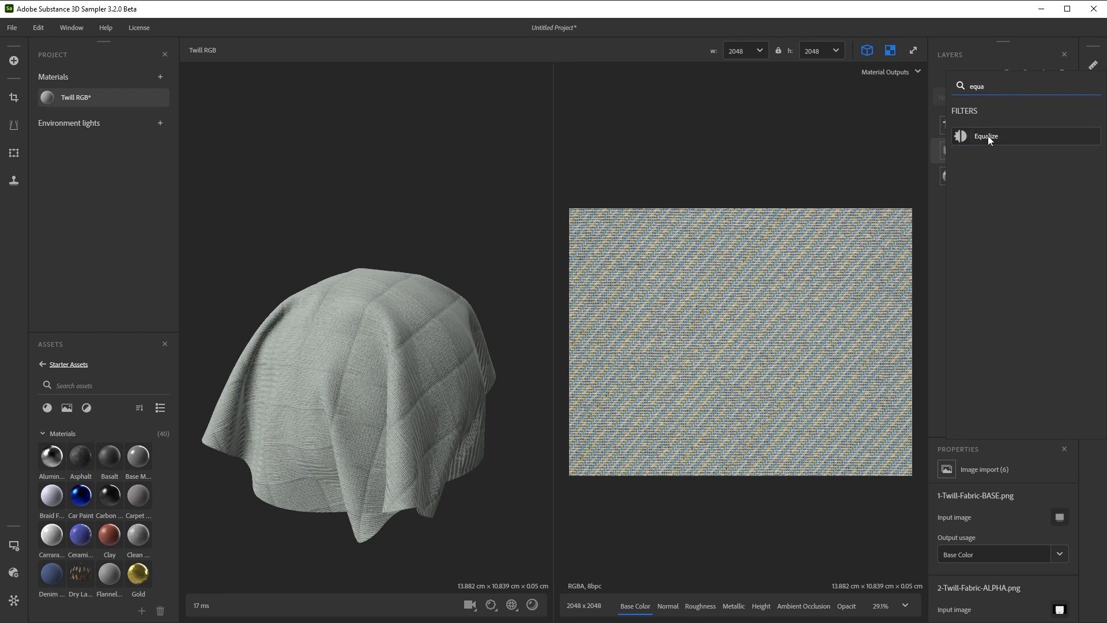
key(Return)
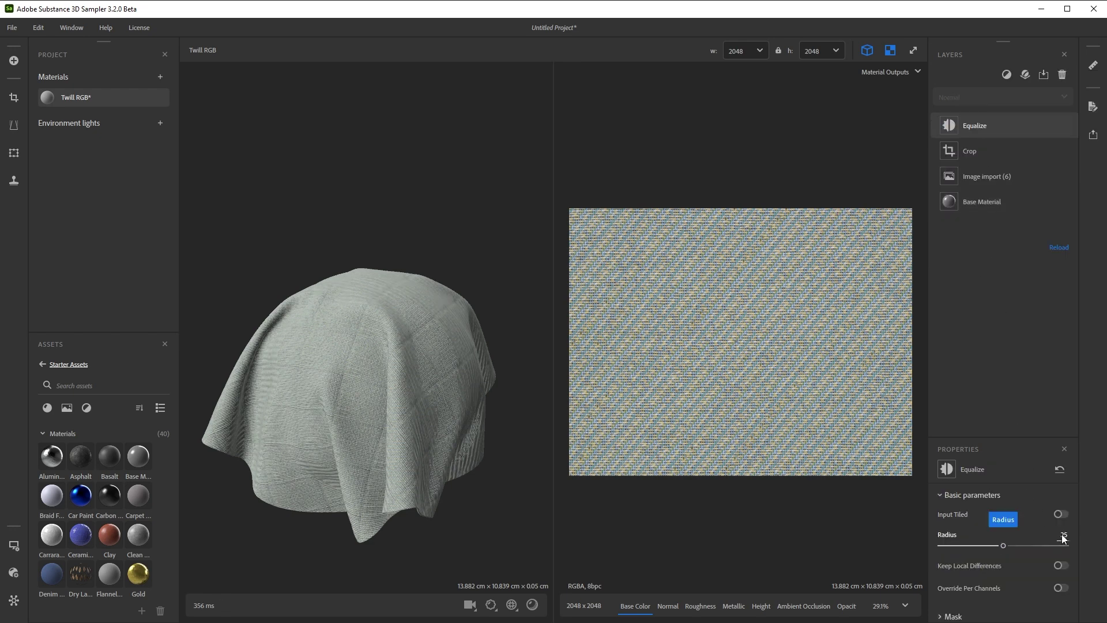
click(1057, 531)
text(9)
key(Return)
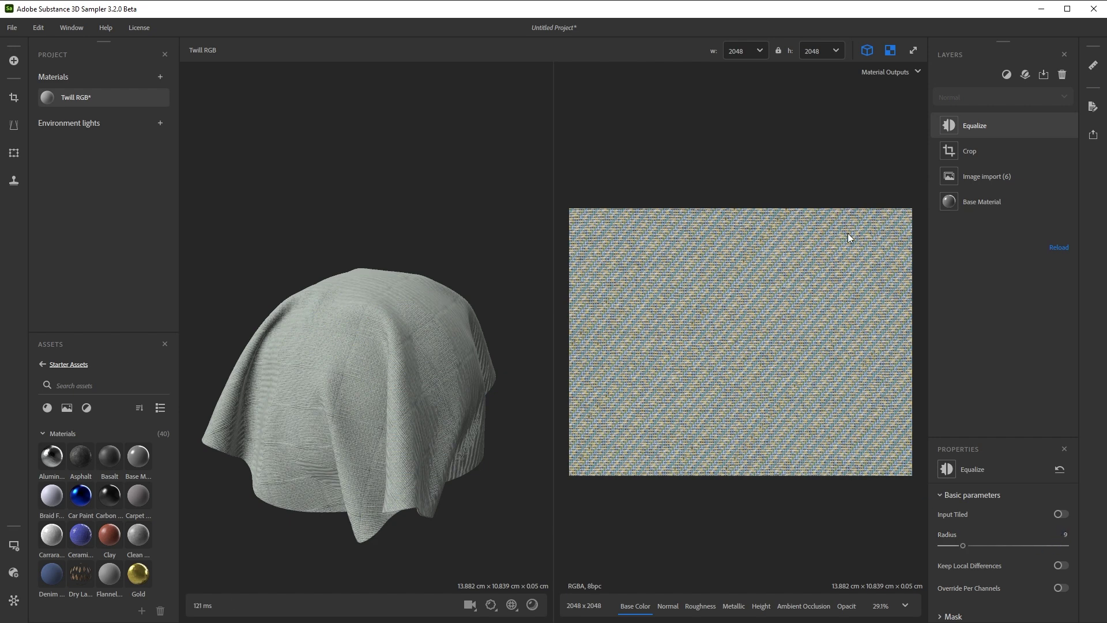
Add a Tiling layer above Equalize and align the tile seam, giving 13.882 × 9.645 cm.
click(1006, 76)
text(tiling)
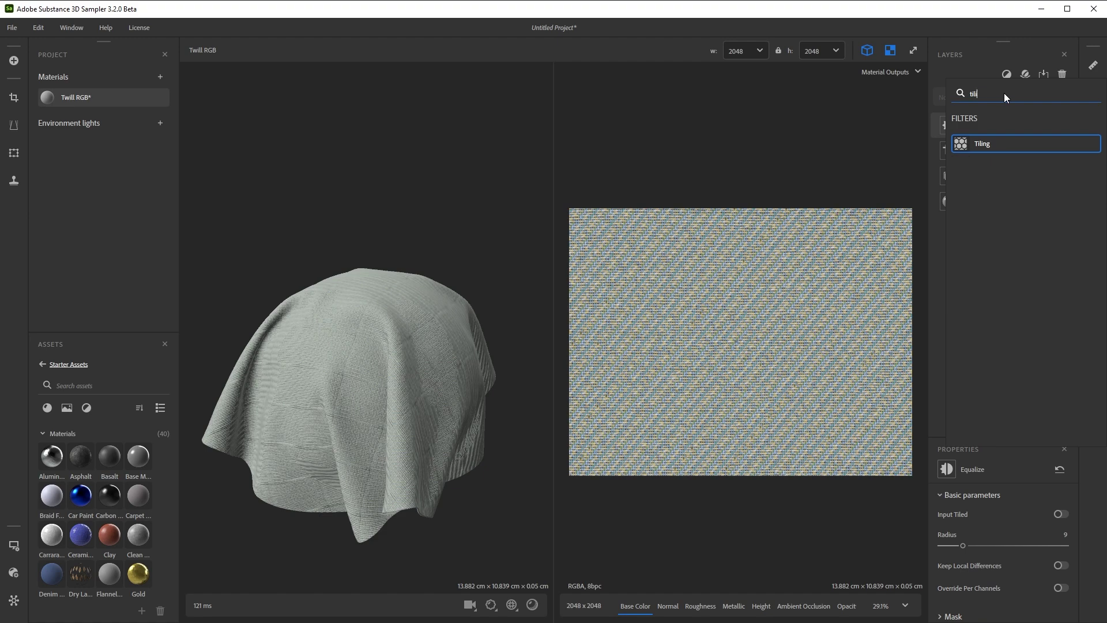
click(994, 146)
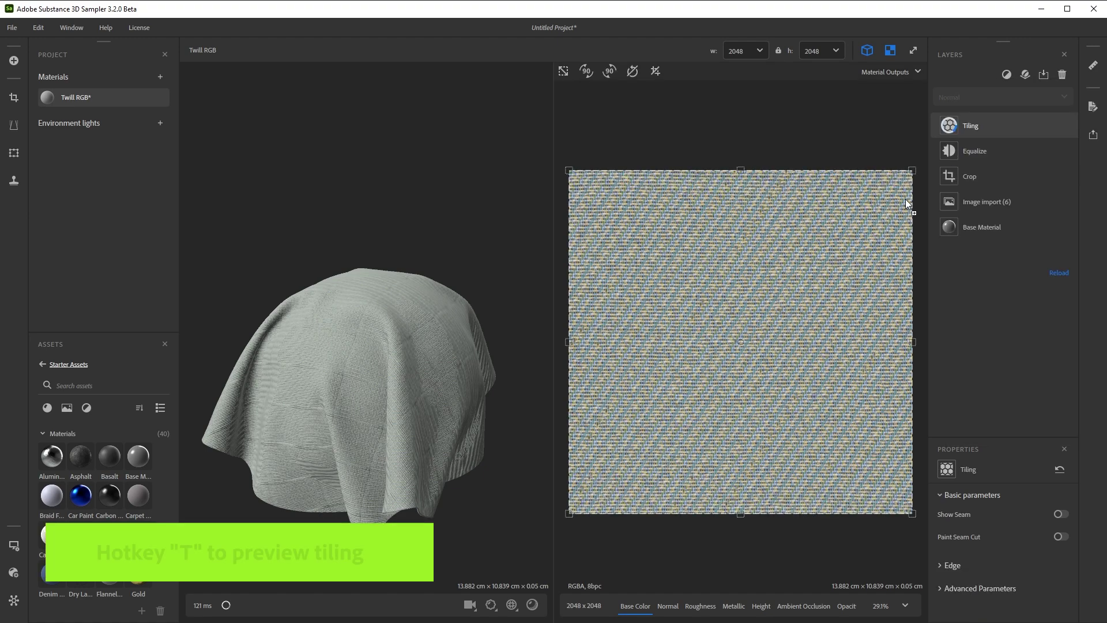
key(t)
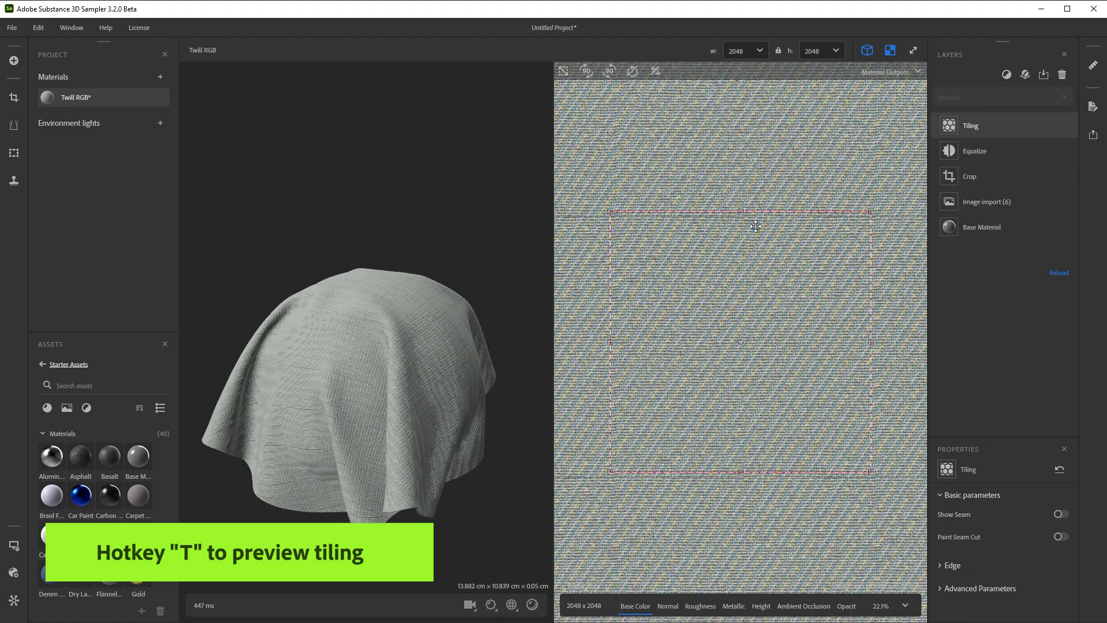
scroll(729, 351, up, 5)
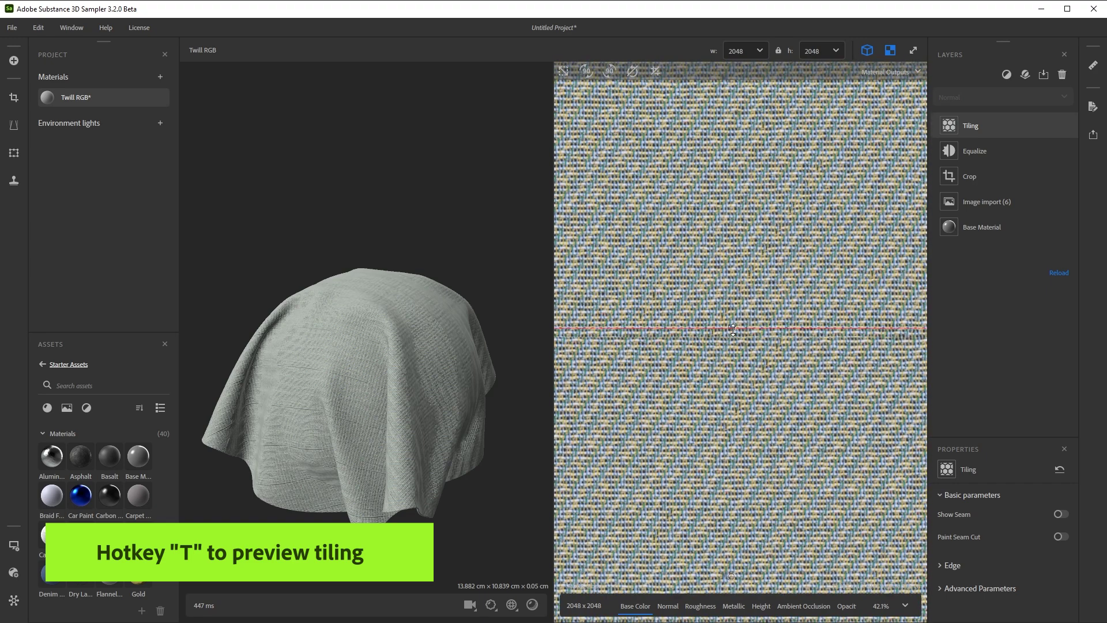
drag(737, 356, 744, 381)
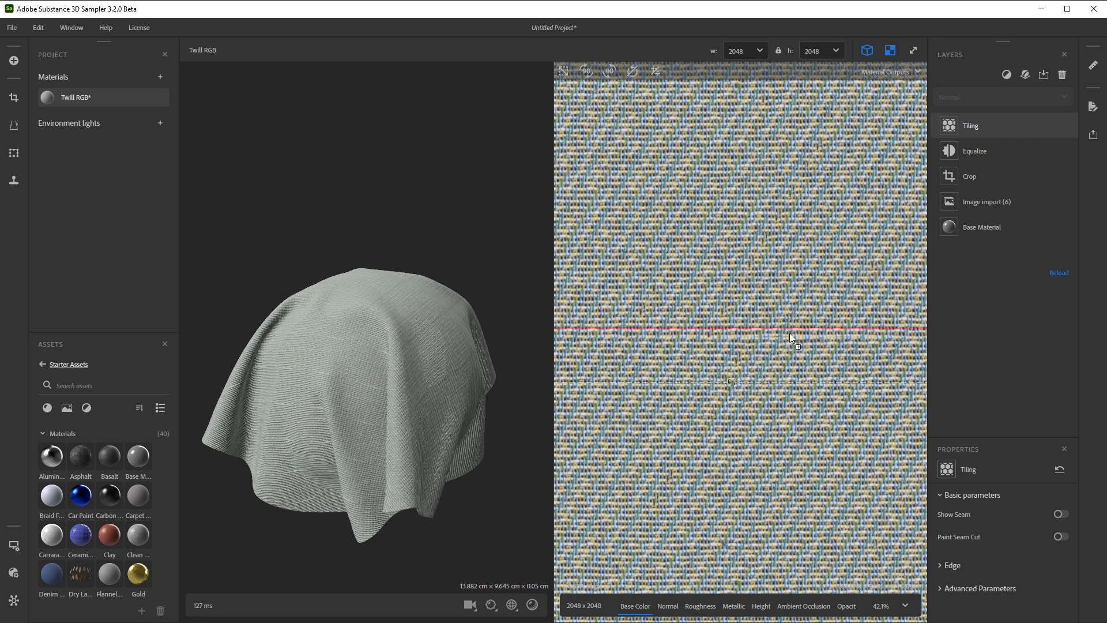
Add a Warp Transform layer between Tiling and Equalize and nudge its top-right handle slightly.
key(space)
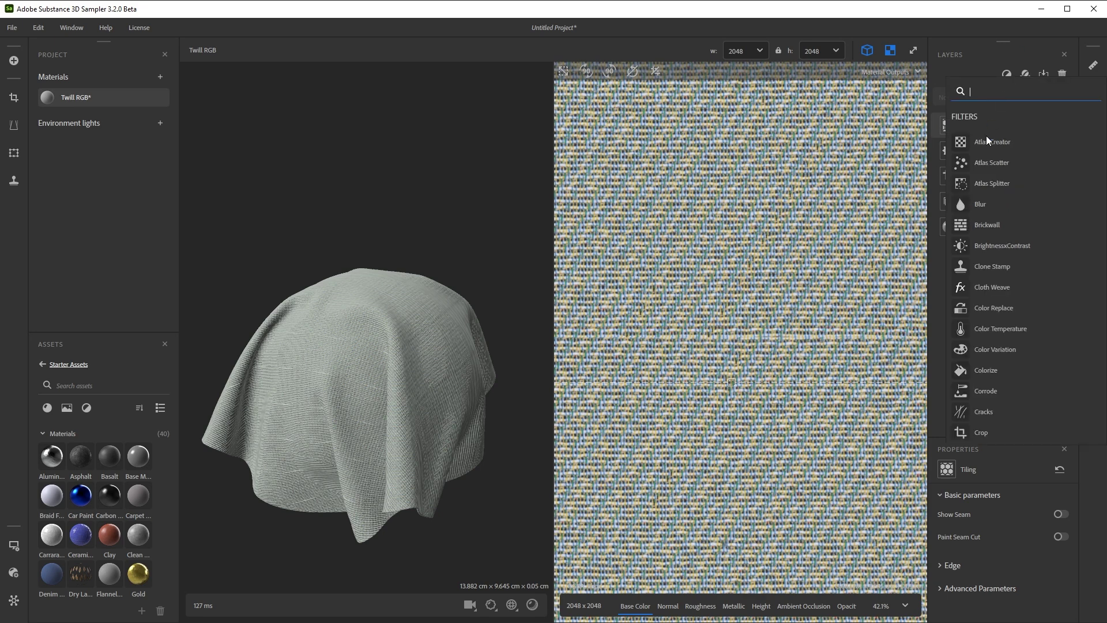
text(warp)
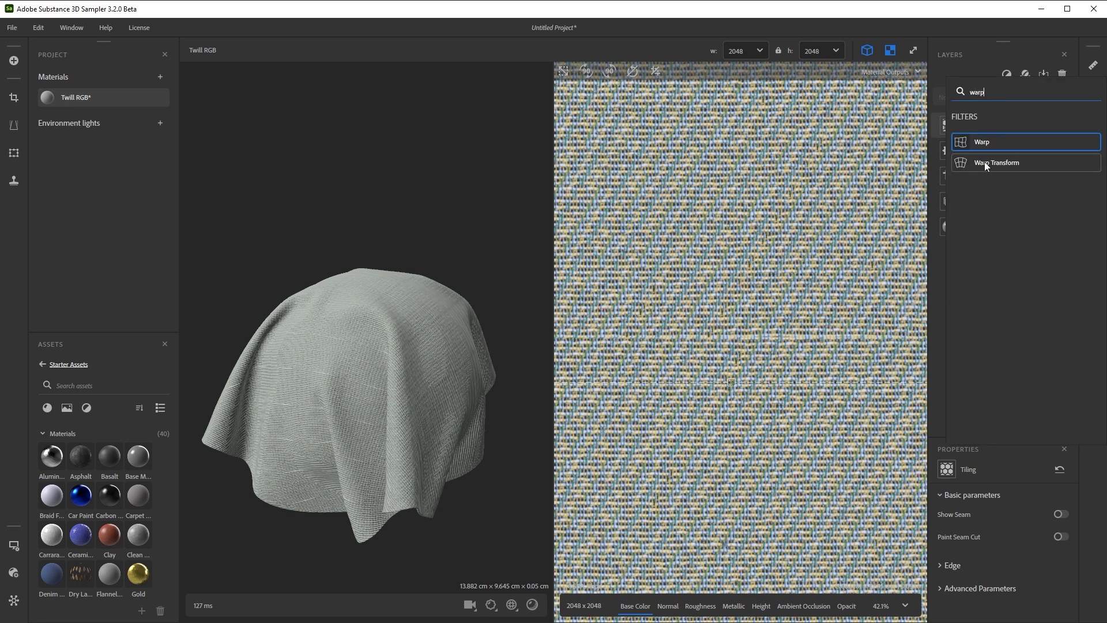
click(984, 164)
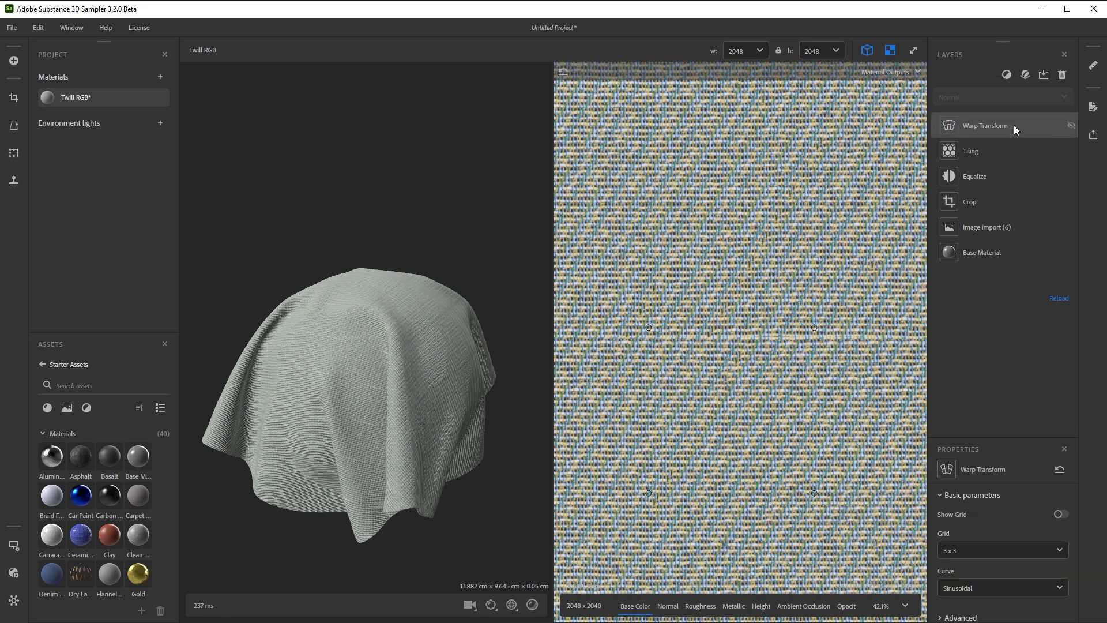
drag(1014, 126, 1015, 161)
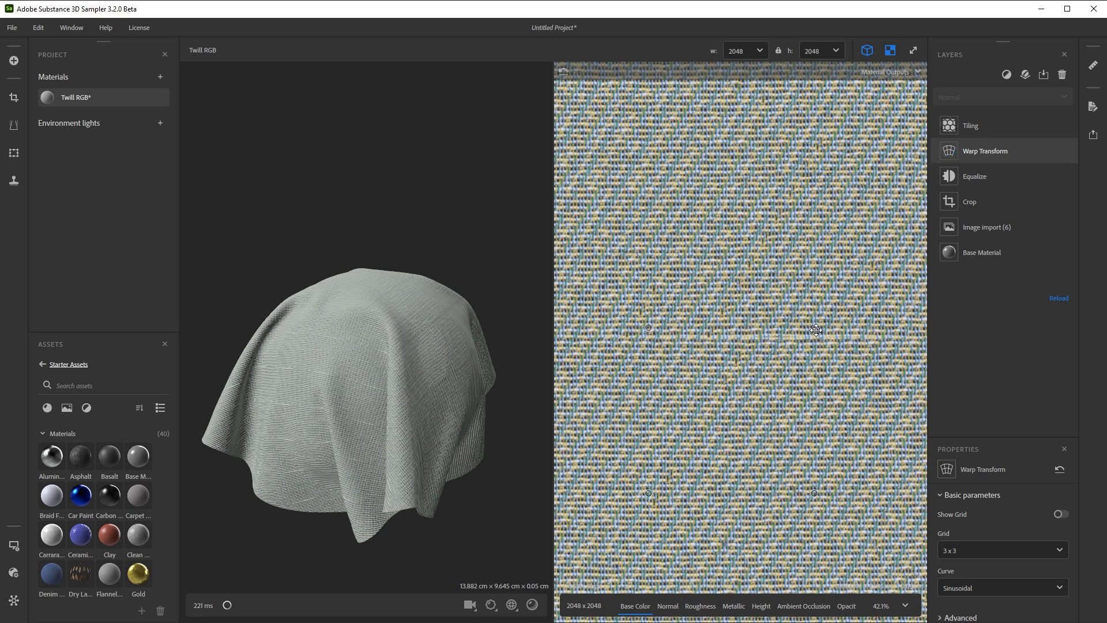
drag(815, 328, 817, 324)
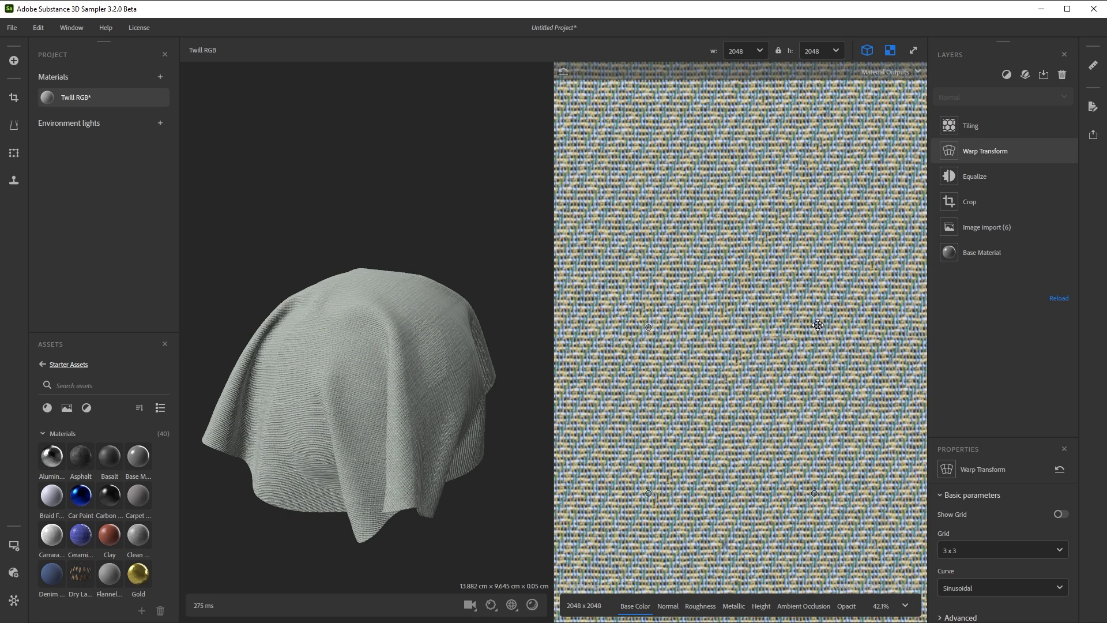
Raise the Tiling layer's edge Blur to 1.46 to soften the tile seams.
click(989, 124)
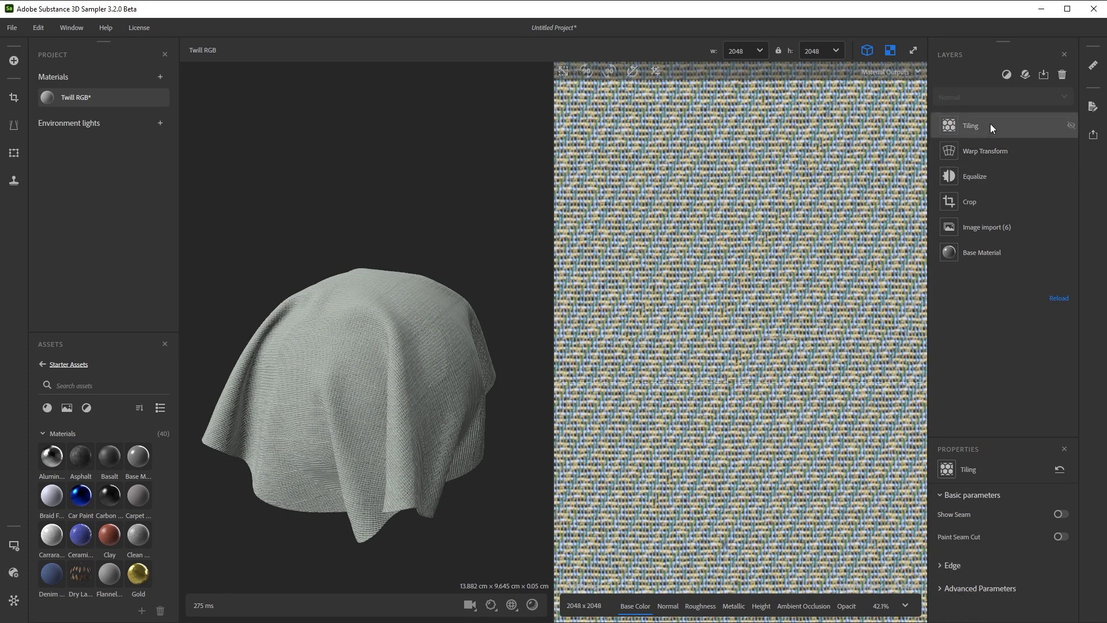
click(952, 564)
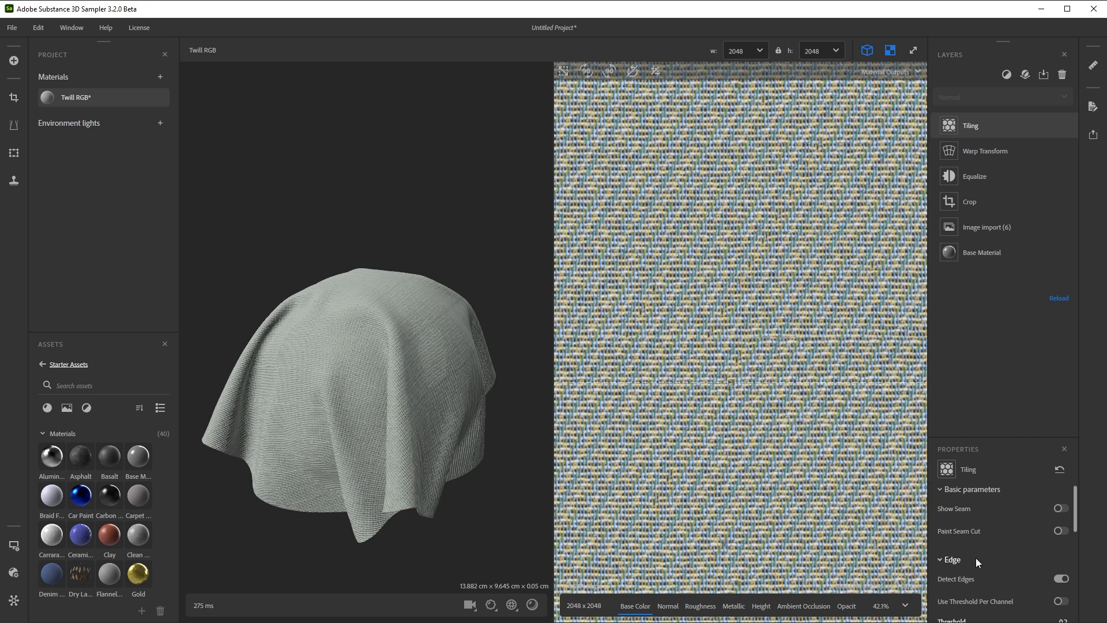
scroll(977, 557, down, 5)
scroll(976, 526, up, 3)
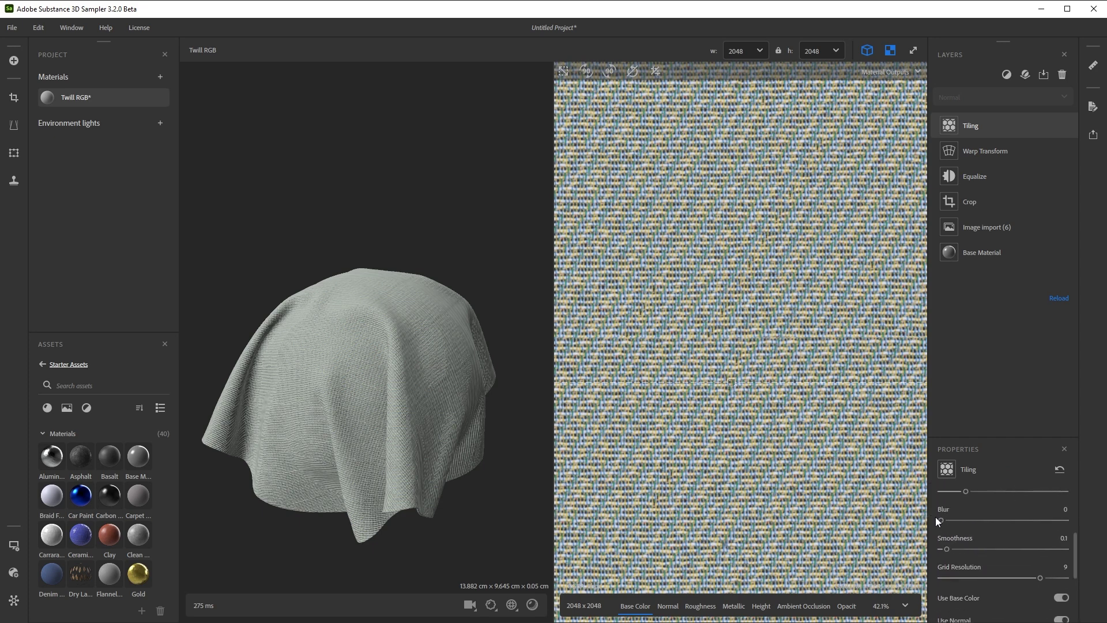
drag(951, 522, 1031, 520)
drag(286, 365, 372, 337)
scroll(375, 335, down, 3)
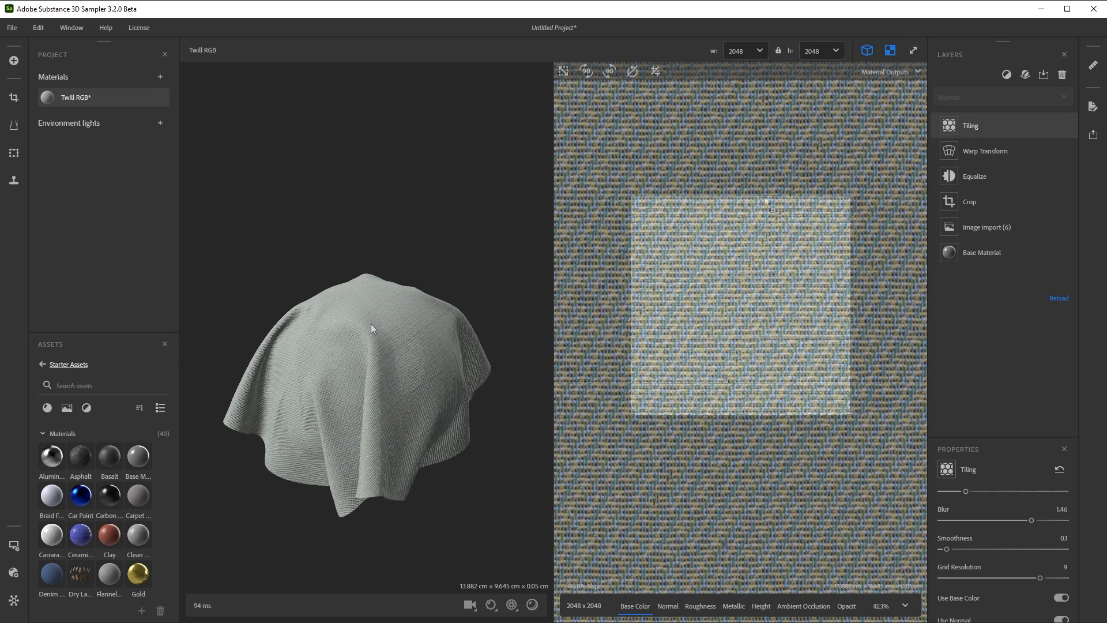
Export Twill RGB as a 2048 × 2048 Substance 3D asset file (.sbsar).
click(1094, 134)
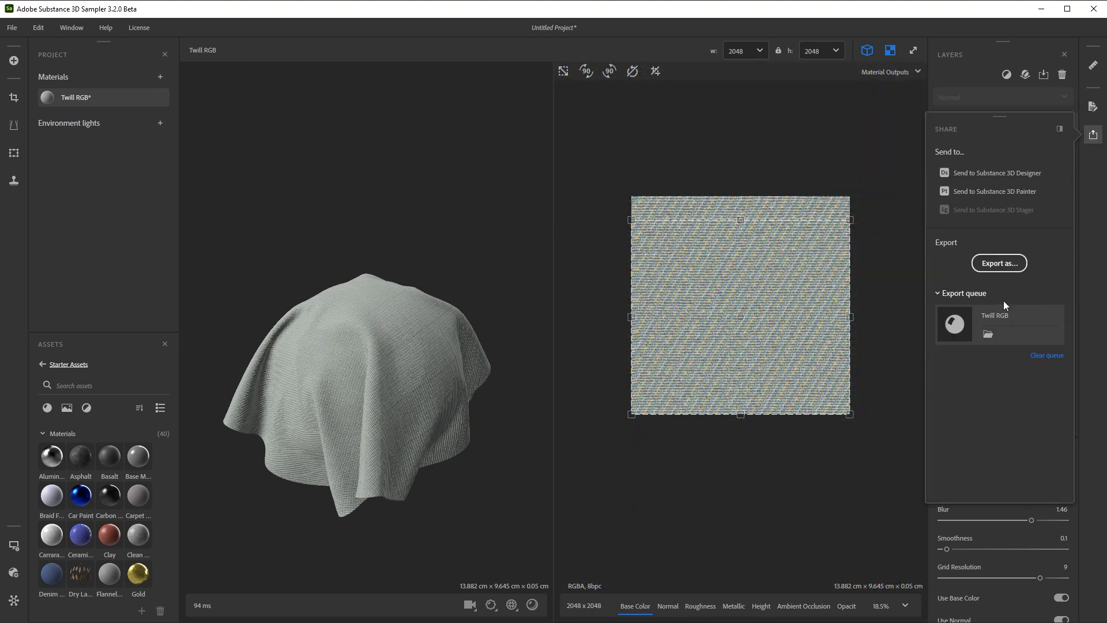
click(996, 263)
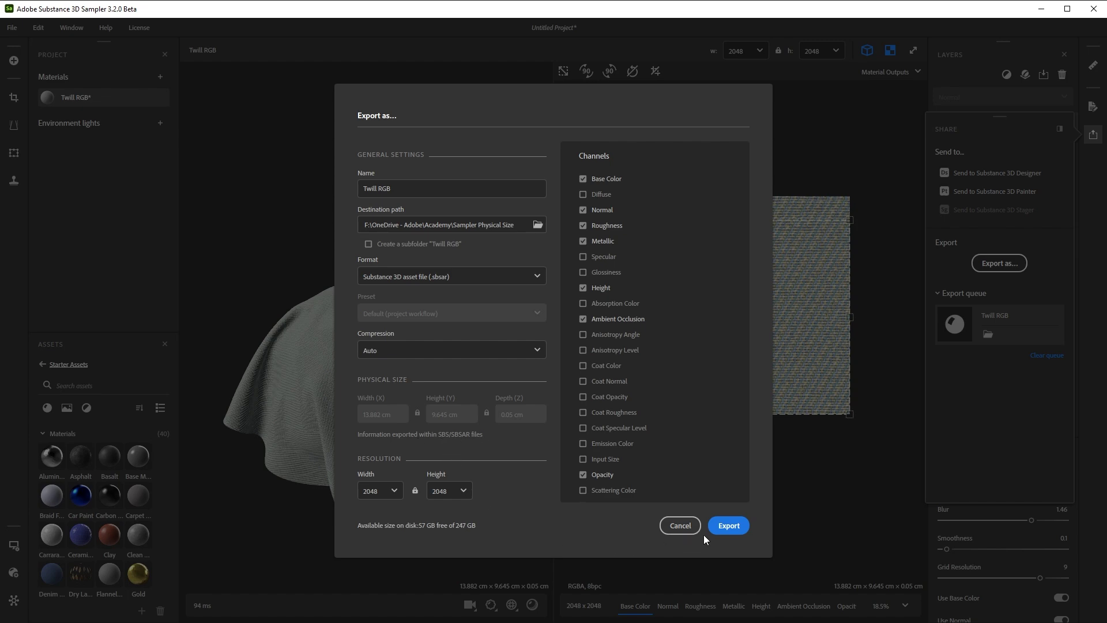
click(725, 526)
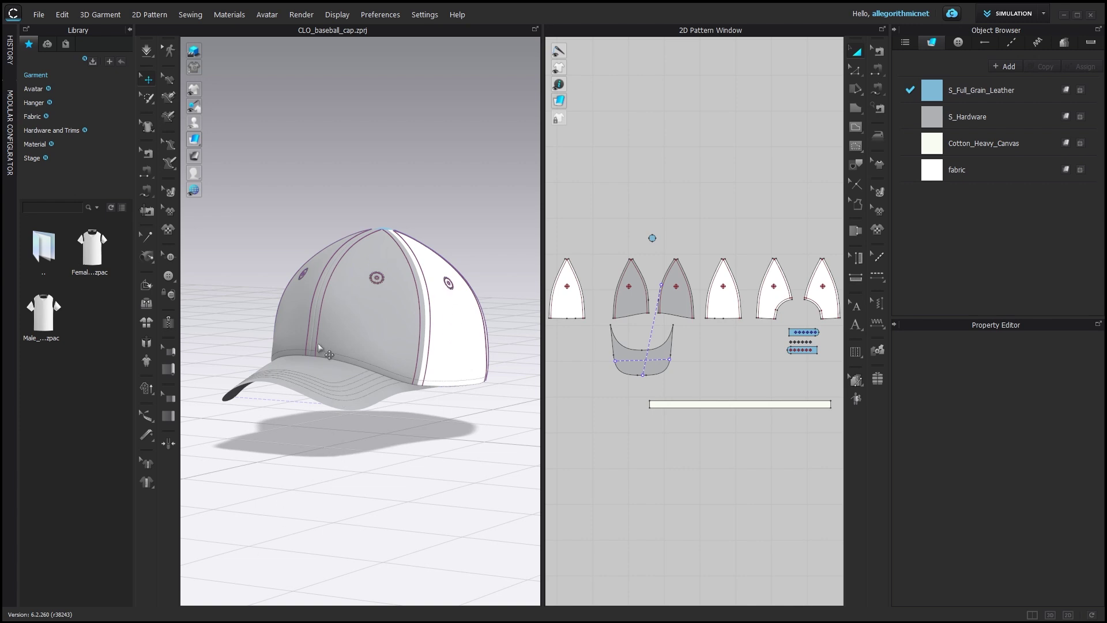
Apply the exported Twill RGB.sbsar onto the cap in CLO and orbit to view its back.
key(alt+Tab)
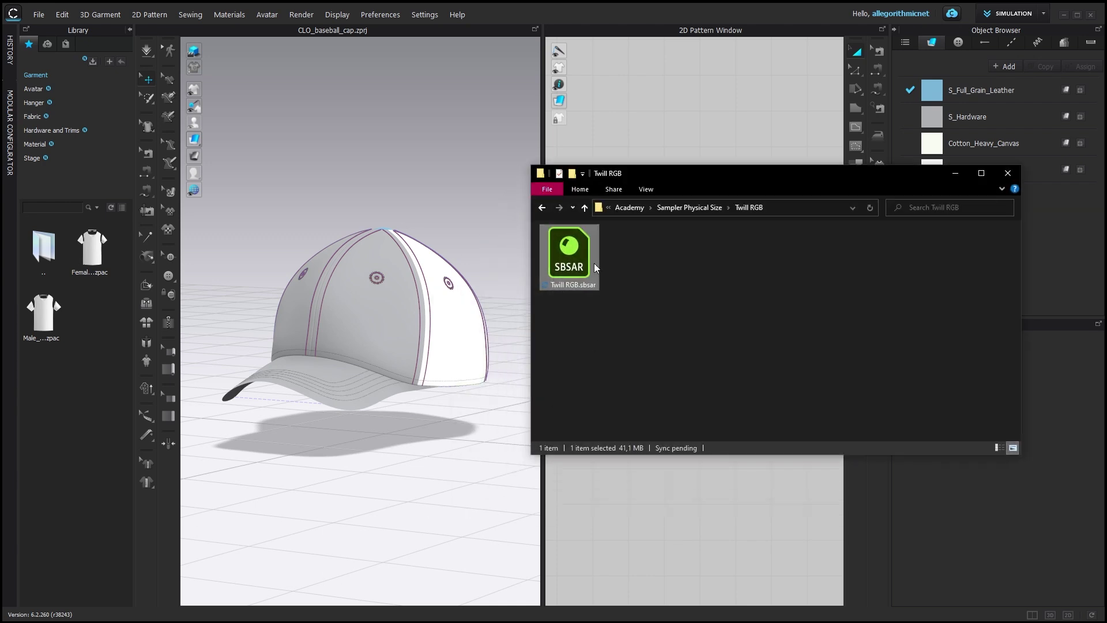
drag(583, 258, 460, 351)
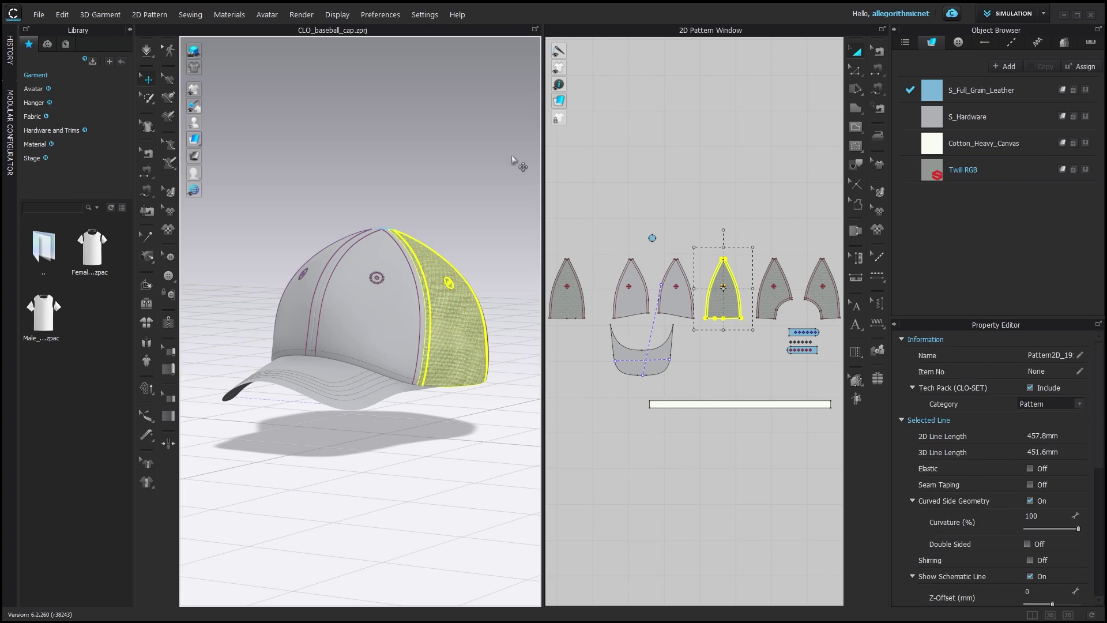
click(486, 431)
right_drag(486, 431, 397, 397)
scroll(426, 377, up, 2)
scroll(396, 398, up, 2)
Show the Twill RGB fabric's Transformation settings, with its 138.8 × 96.4 mm texture size.
click(956, 176)
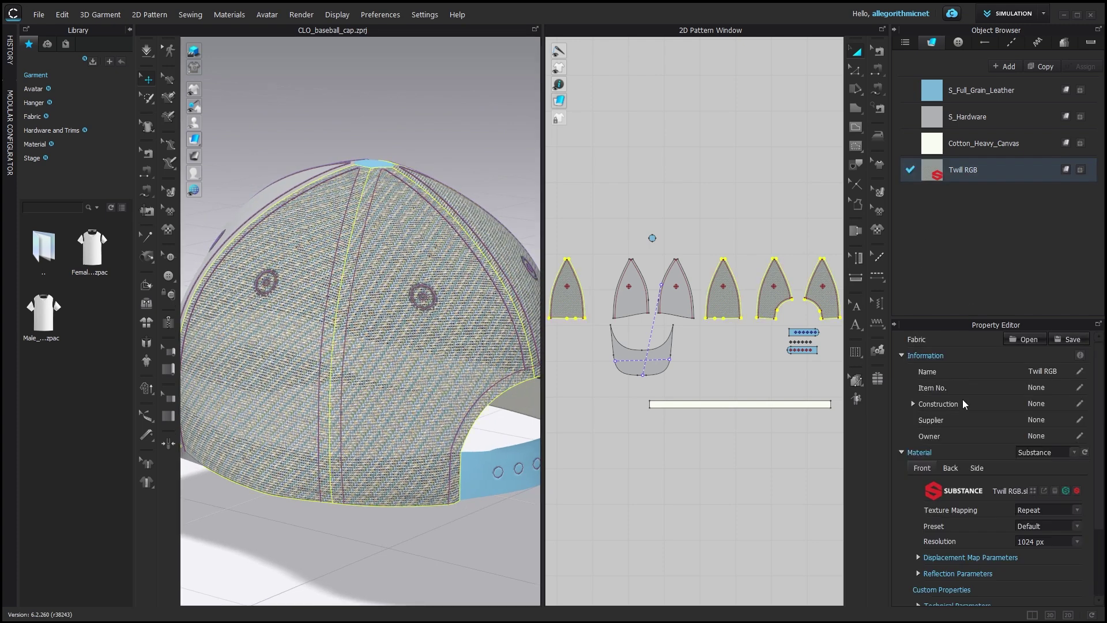
scroll(960, 424, down, 3)
click(917, 526)
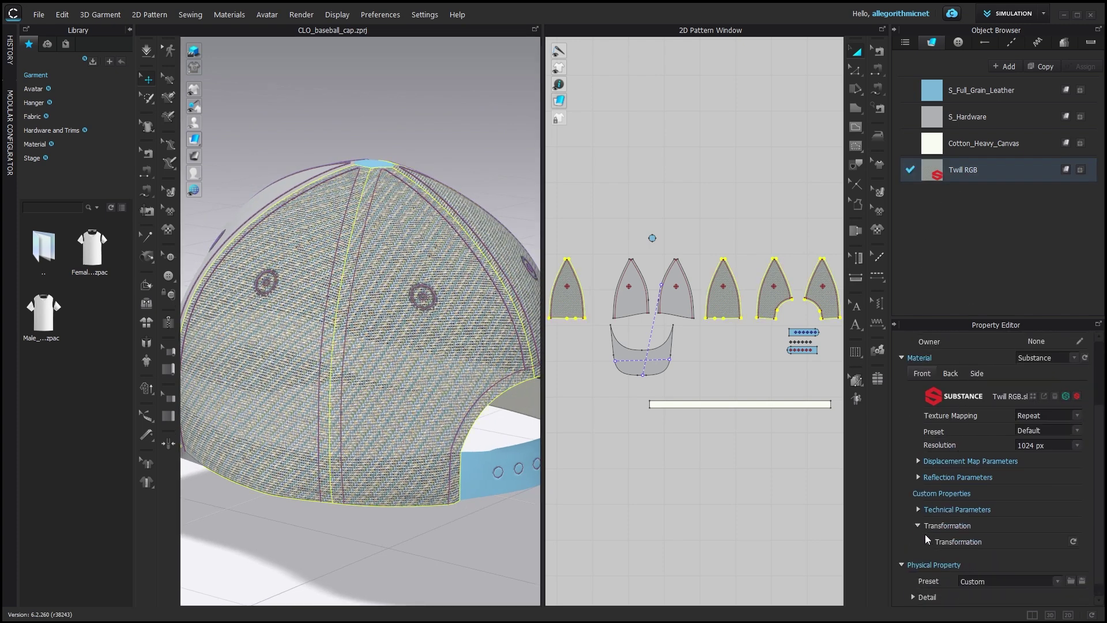
click(928, 542)
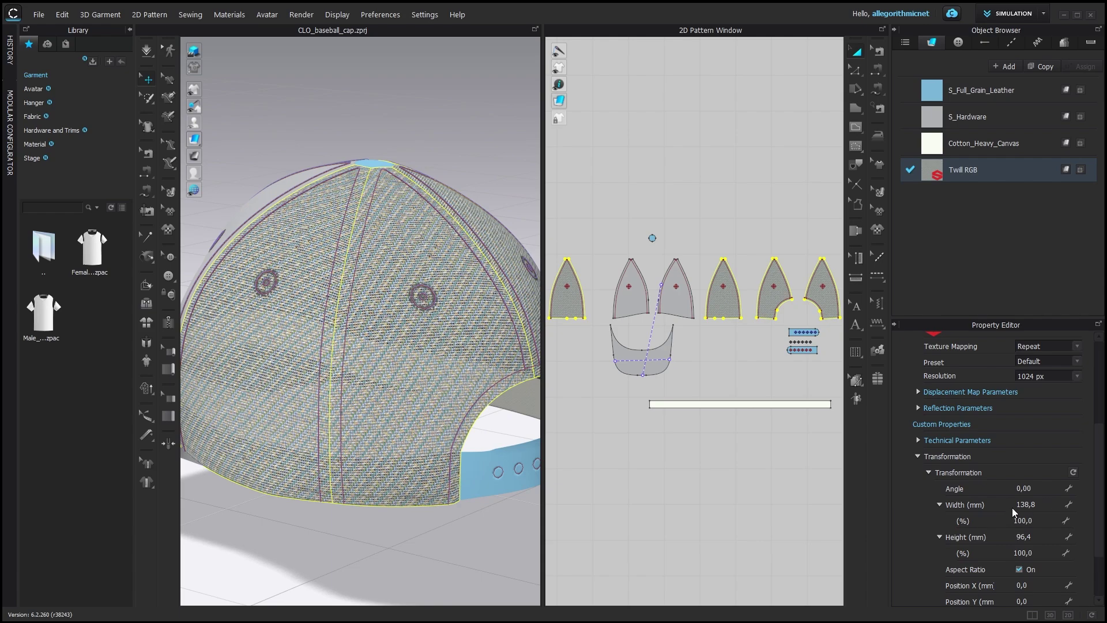
scroll(1026, 532, down, 3)
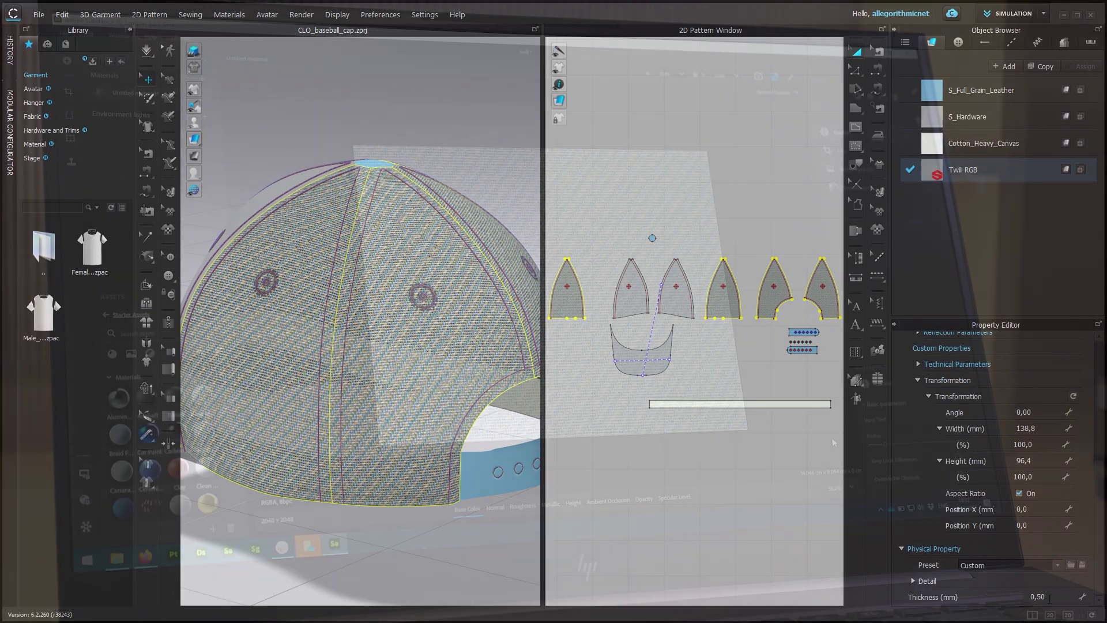